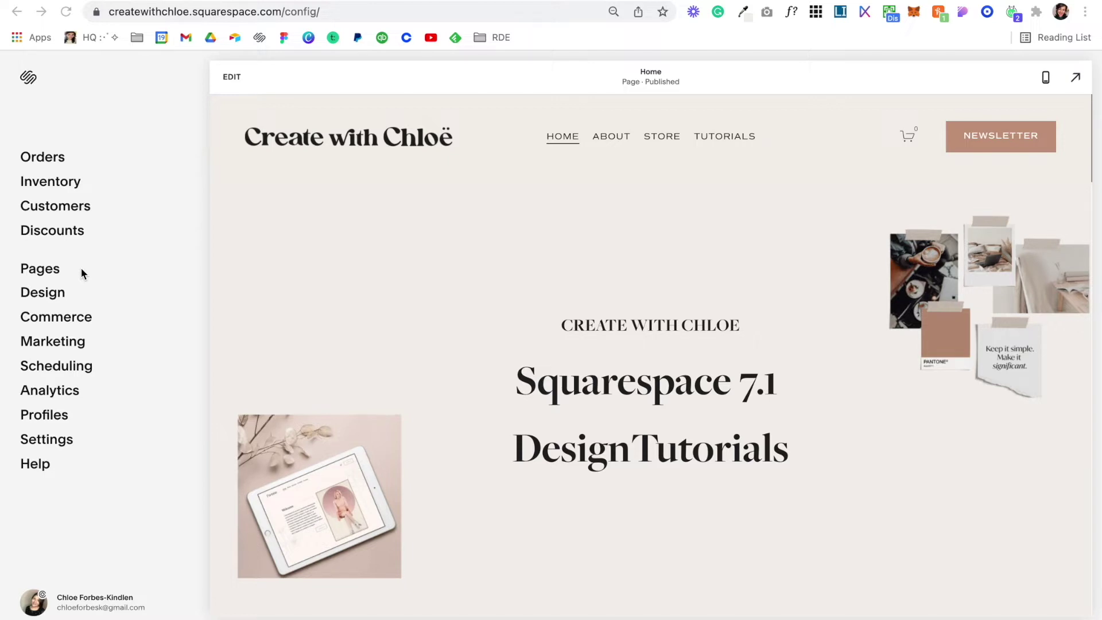
Start a new member area from Pages and name it Course.
left_click(44, 274)
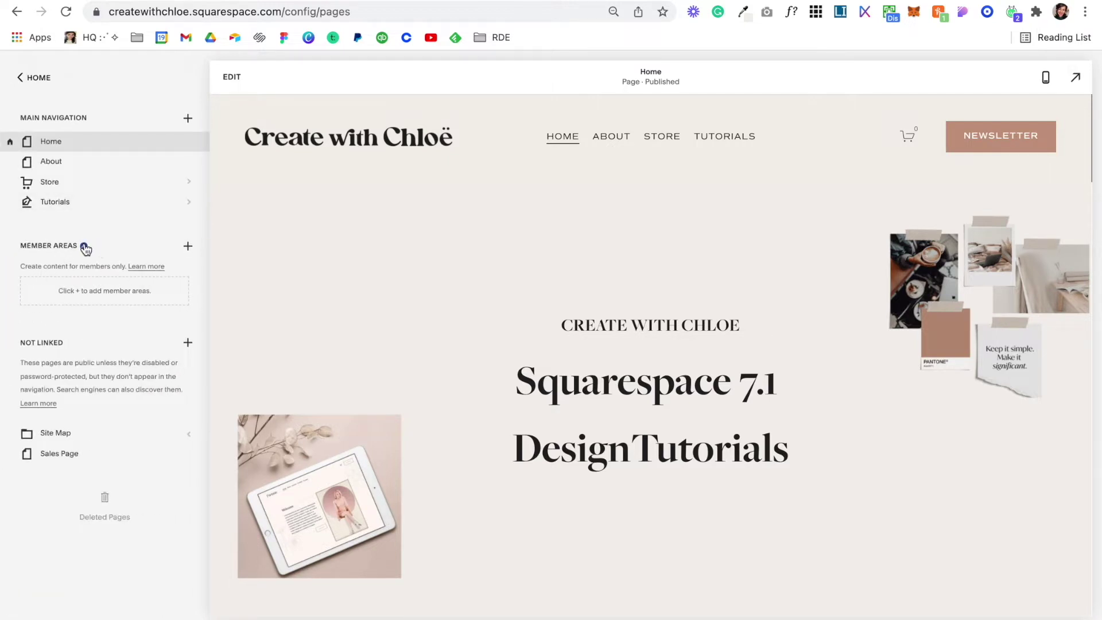
left_click(189, 248)
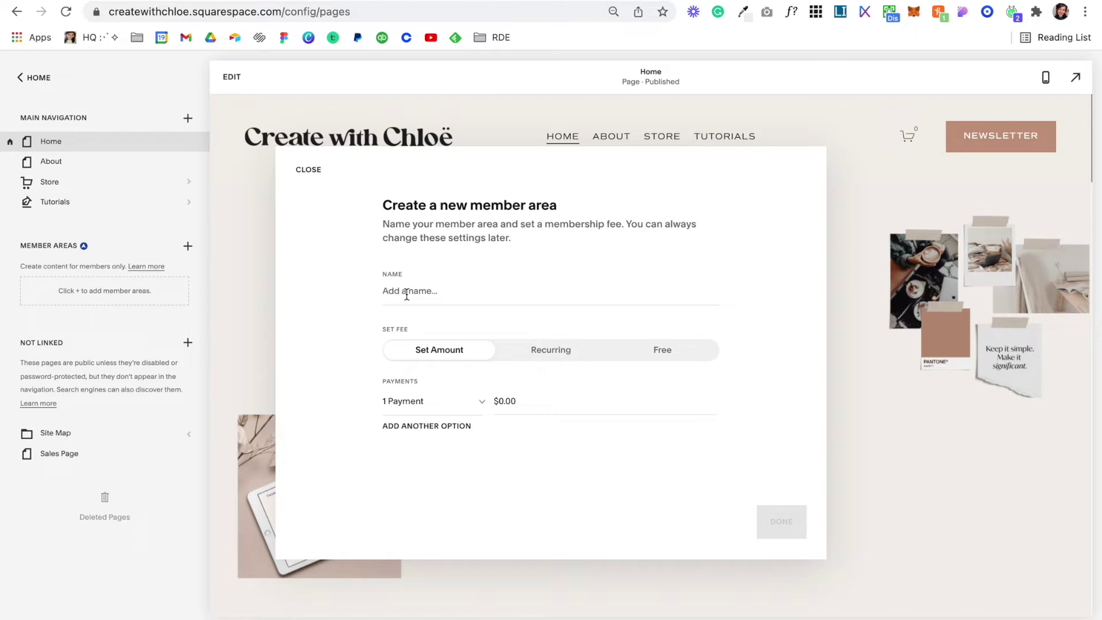
left_click(406, 293)
type("Course")
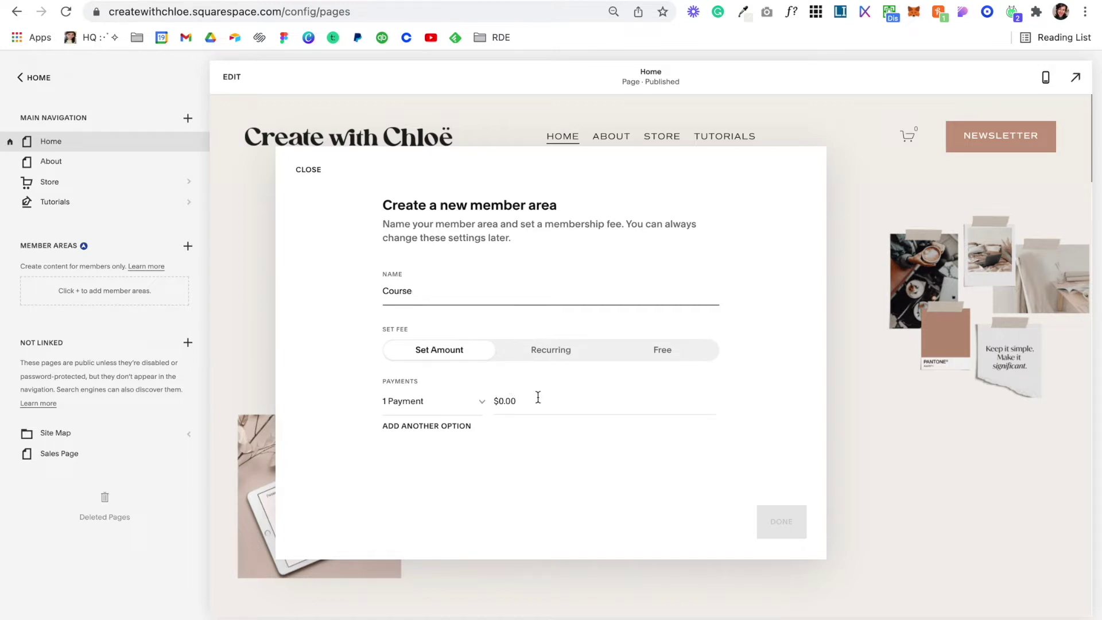
Set the Course member area to a single $500.00 payment and save it.
left_click(418, 432)
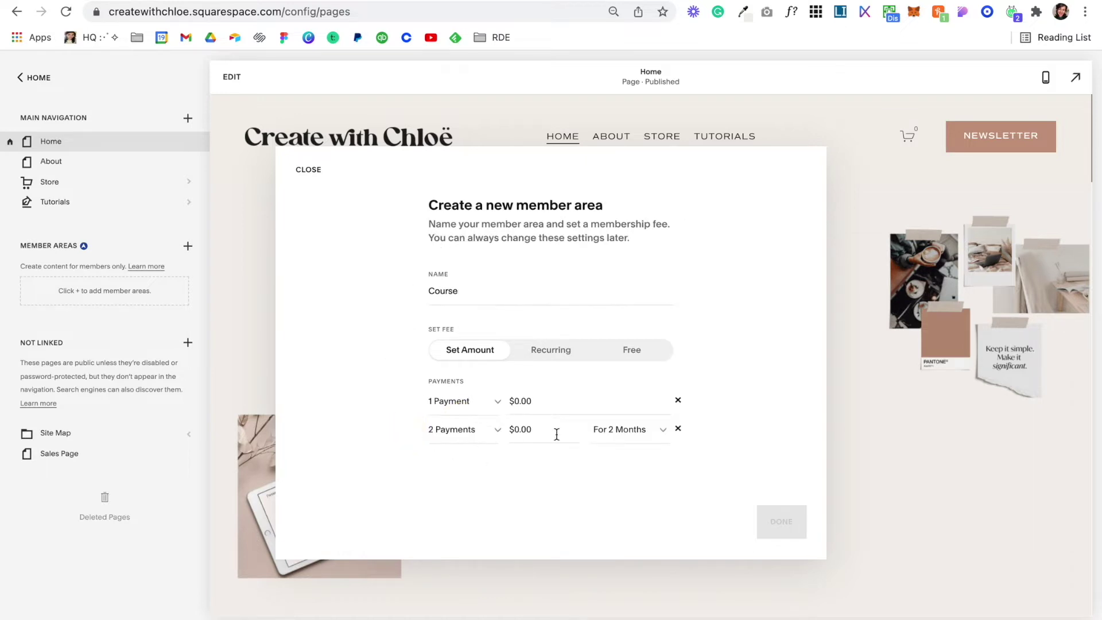
left_click(549, 351)
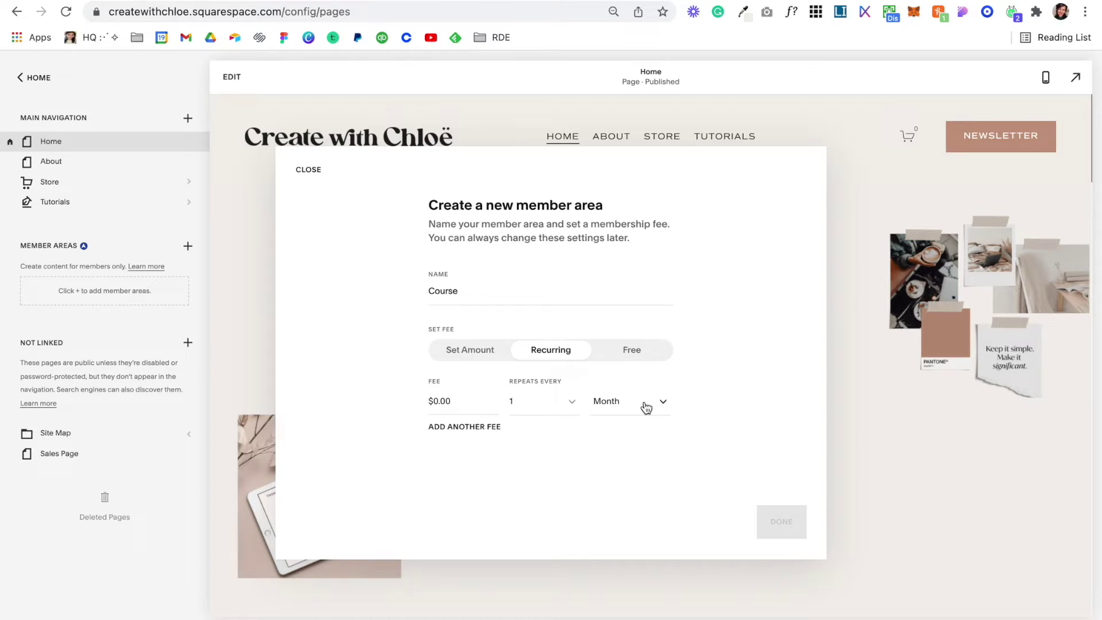
left_click(646, 403)
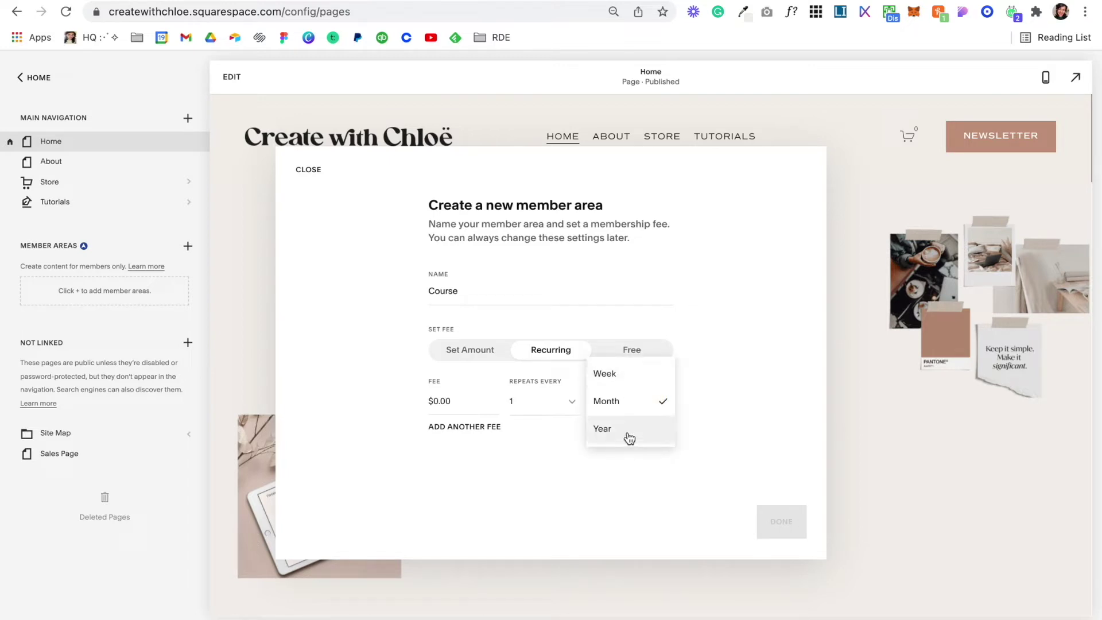
left_click(456, 435)
left_click(456, 428)
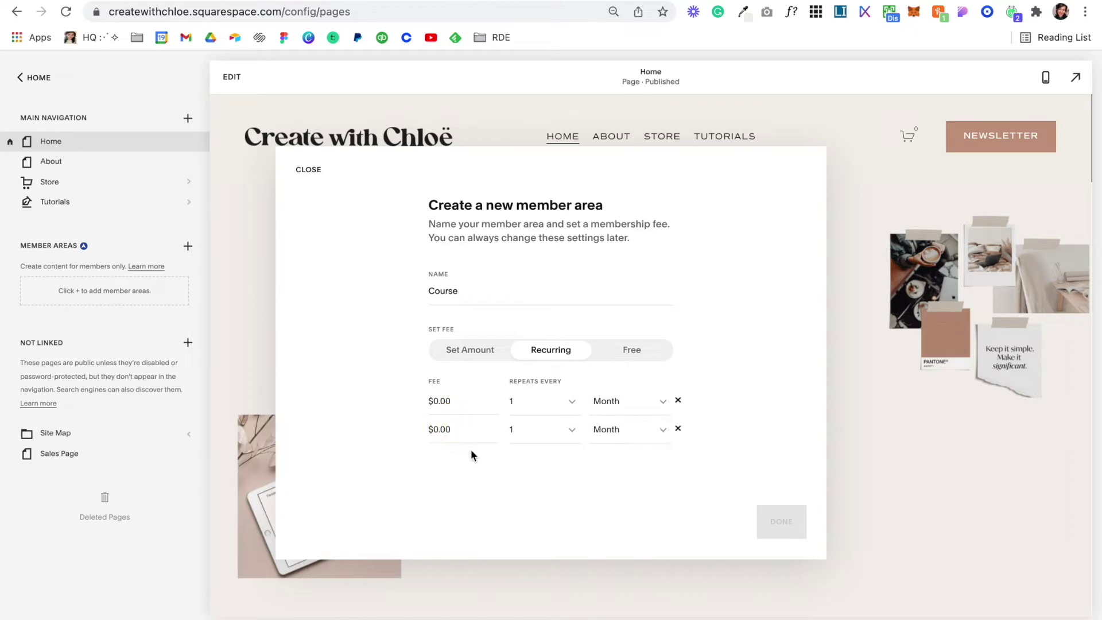
left_click(678, 429)
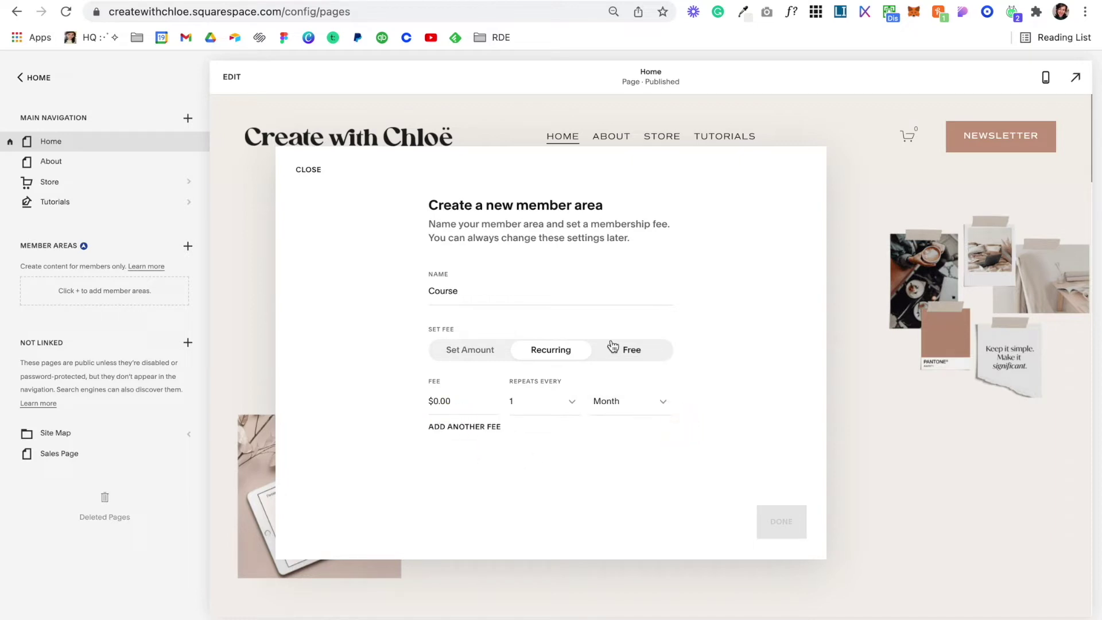
left_click(634, 350)
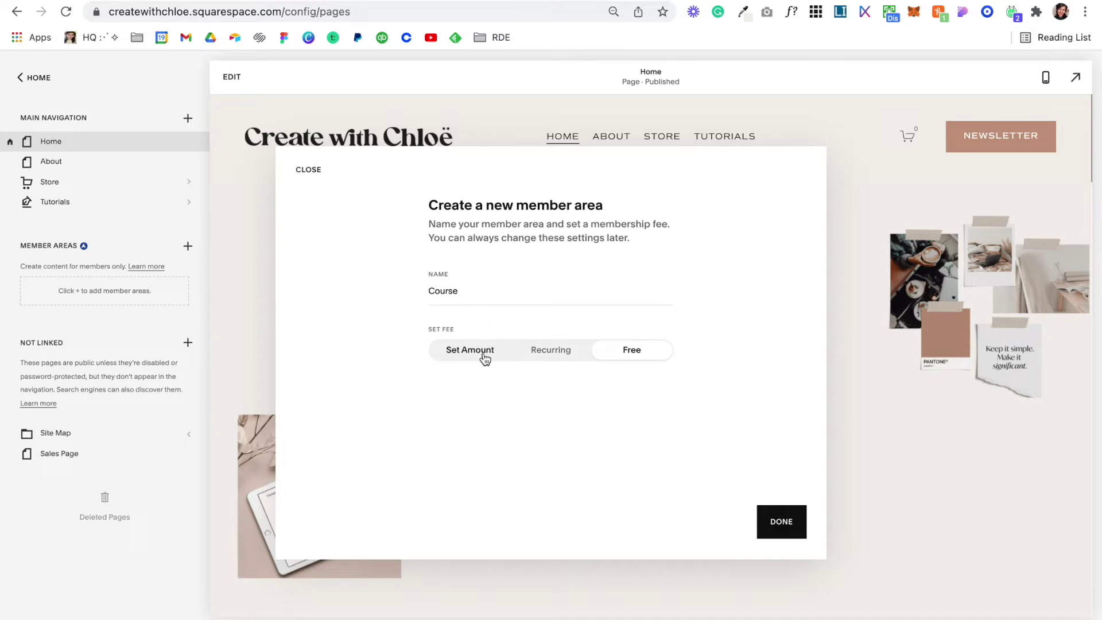
left_click(484, 352)
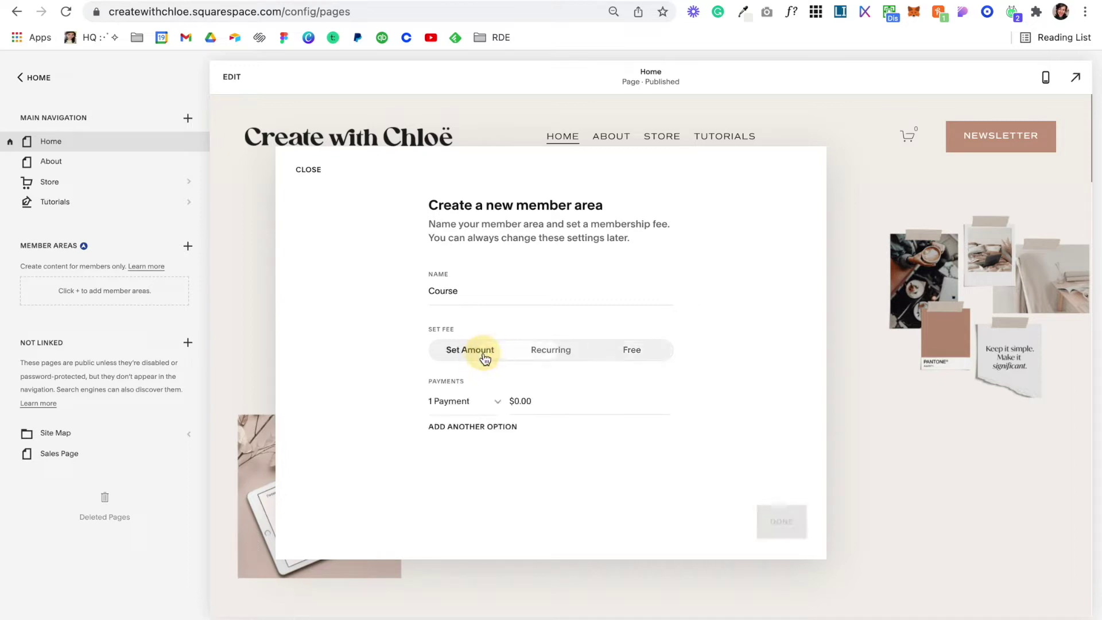
left_click(550, 400)
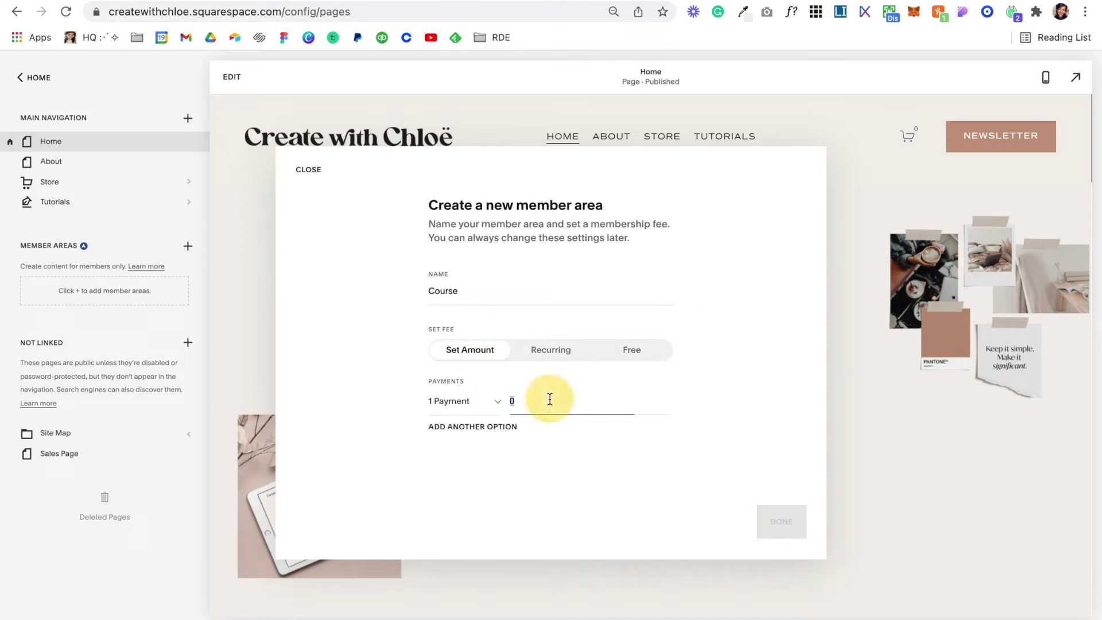
type("500")
left_click(723, 466)
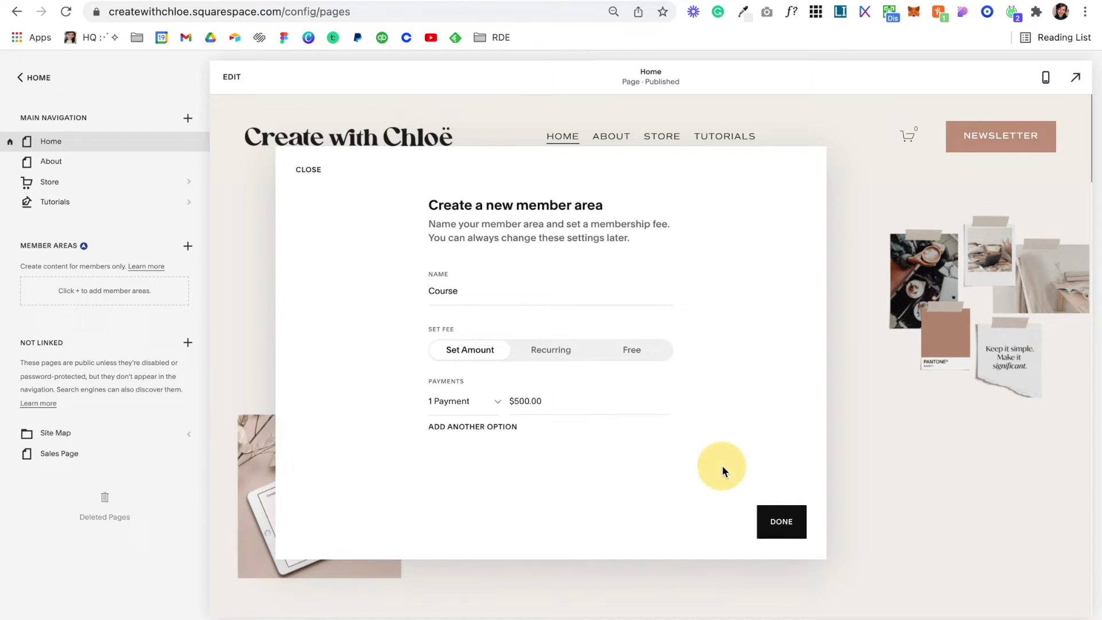
left_click(794, 521)
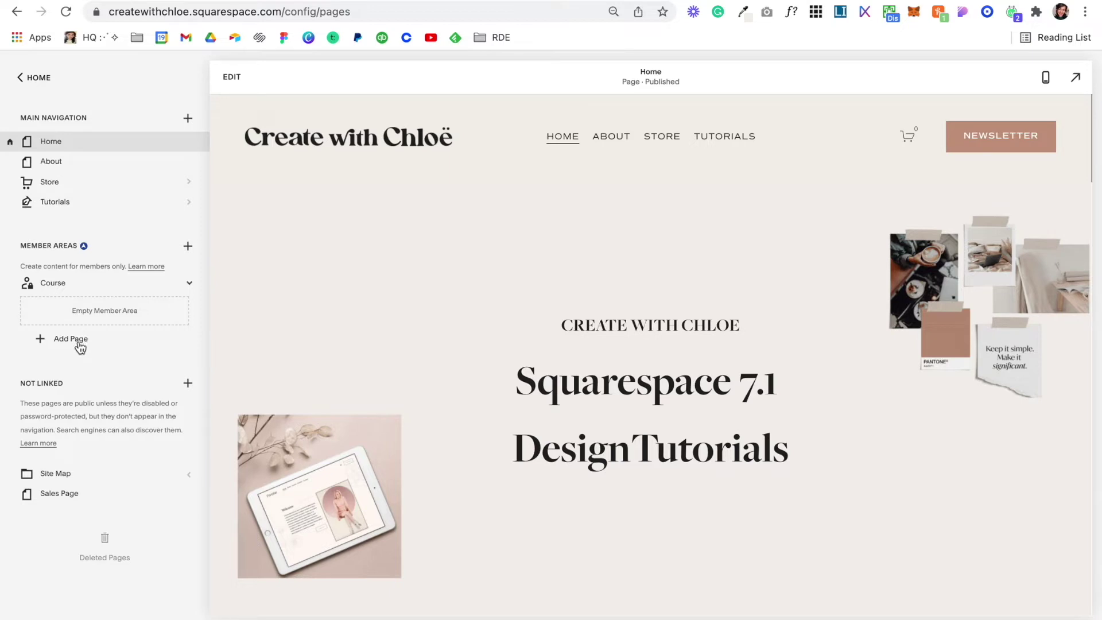
Add a Videos 1 video collection, Yoga Courses, inside the Course member area.
left_click(80, 345)
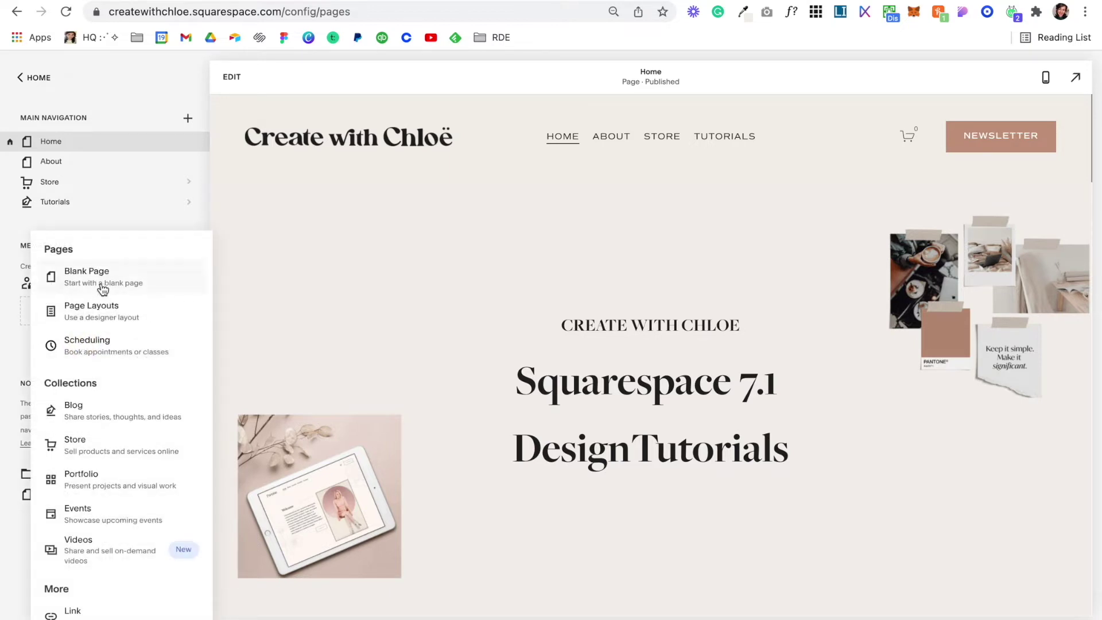
left_click(118, 312)
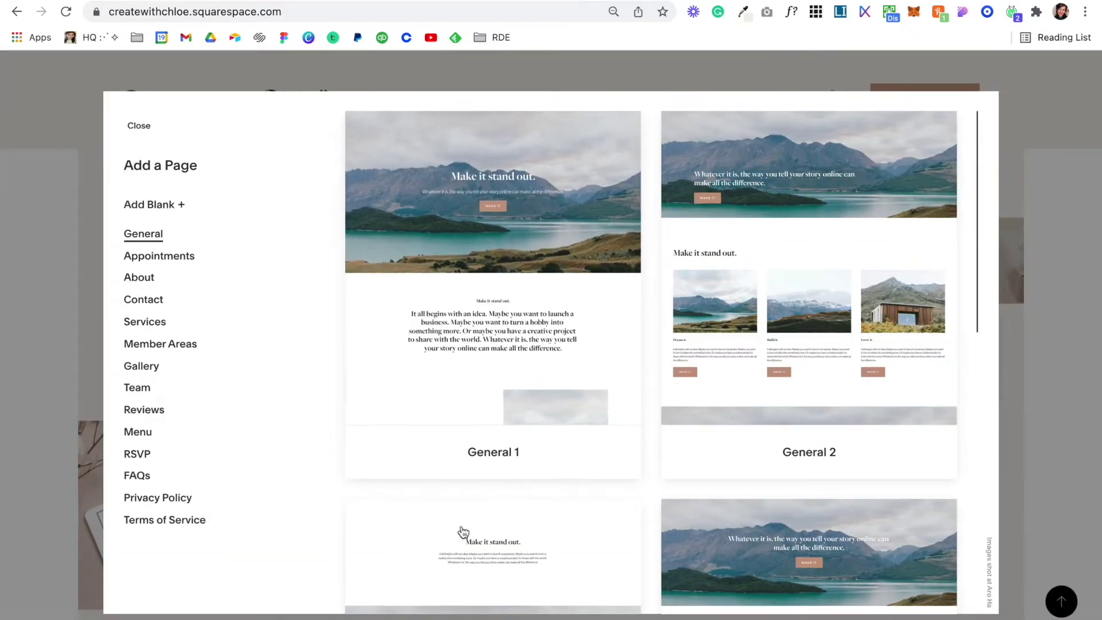
left_click(136, 123)
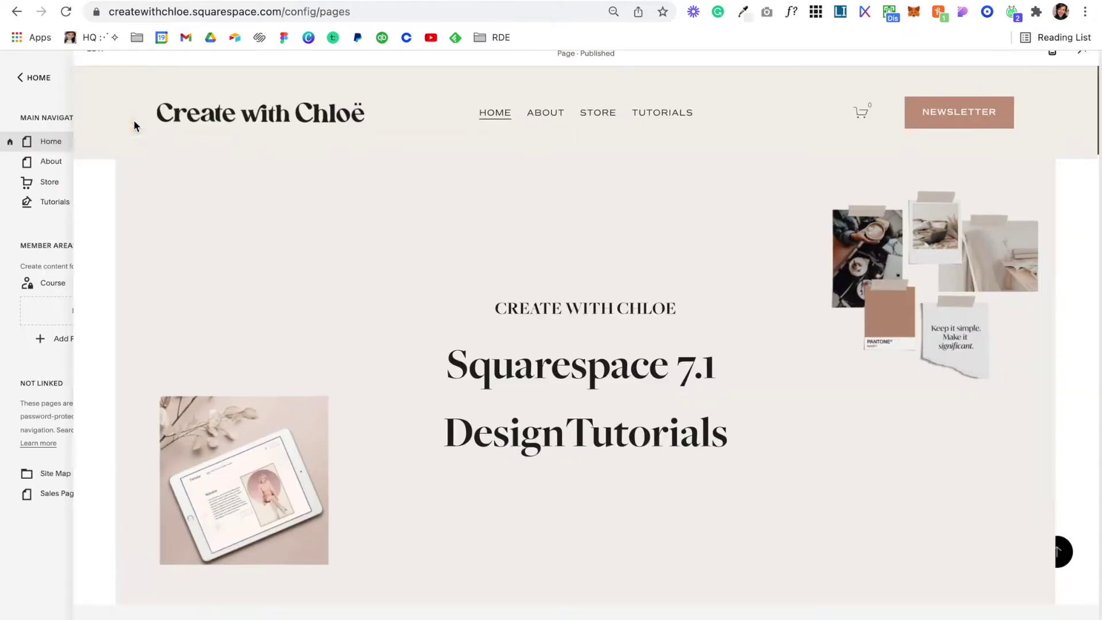
left_click(68, 340)
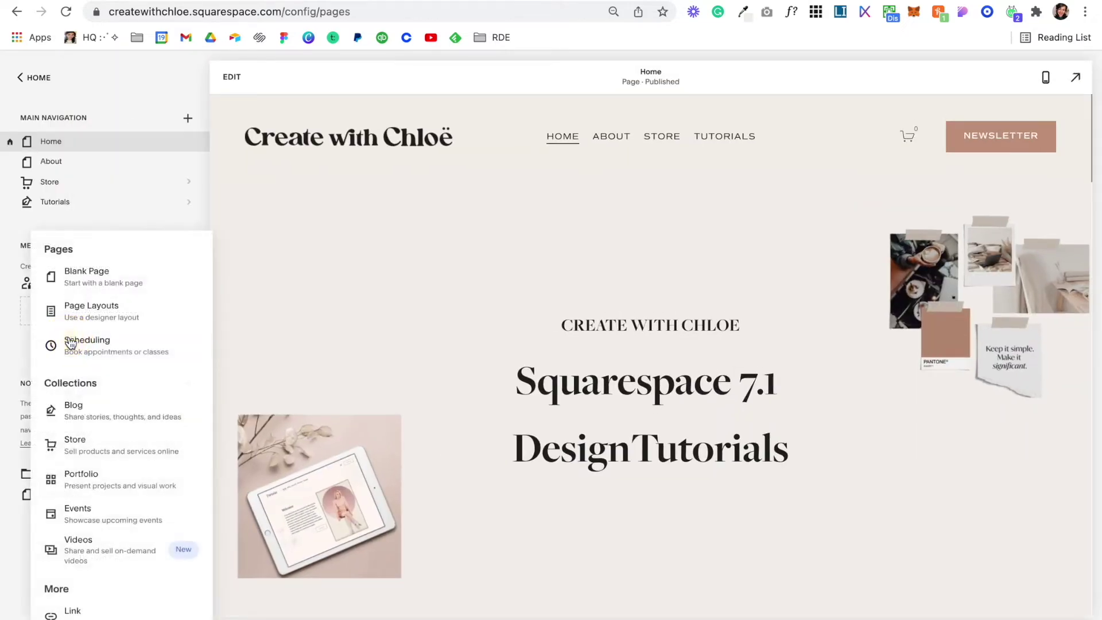
left_click(109, 555)
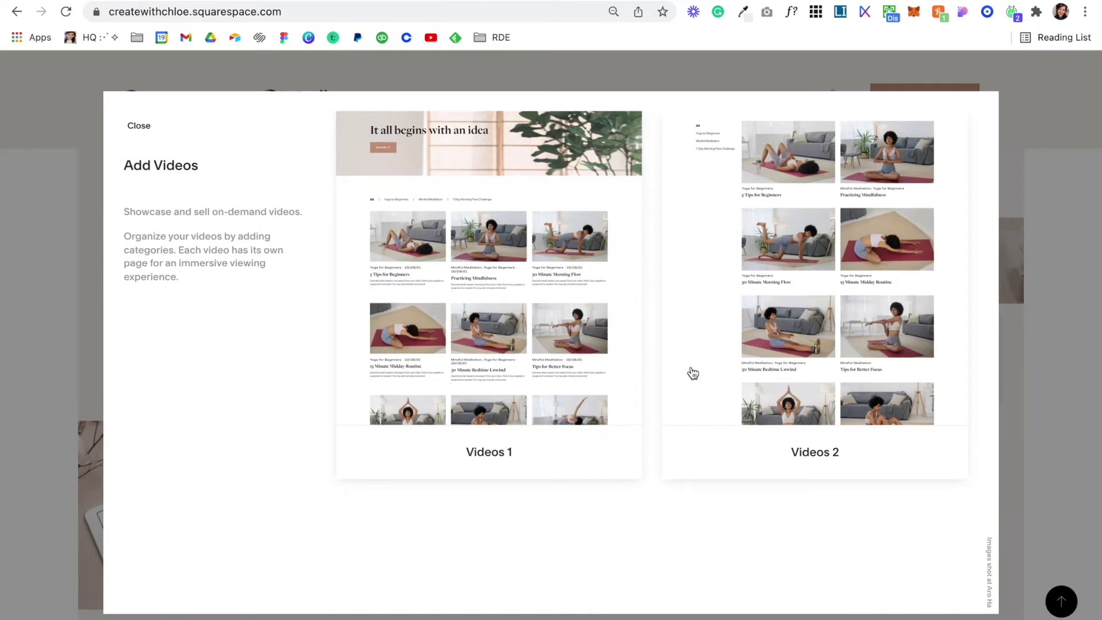
left_click(511, 232)
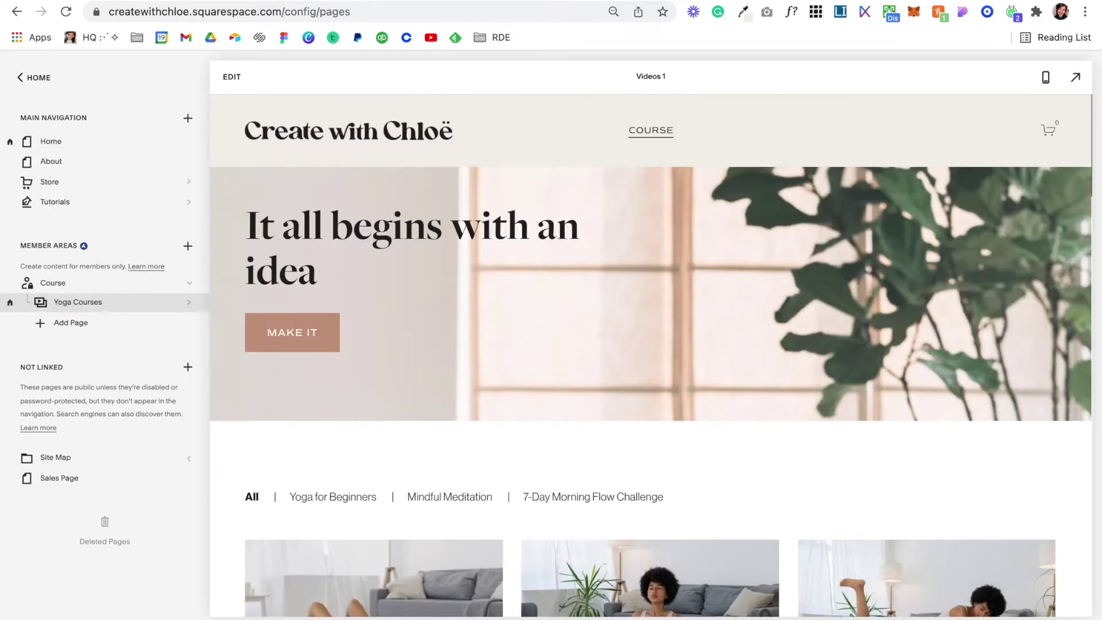
Review the Yoga Courses collection and its settings, then add a blank page to Course.
left_click(191, 310)
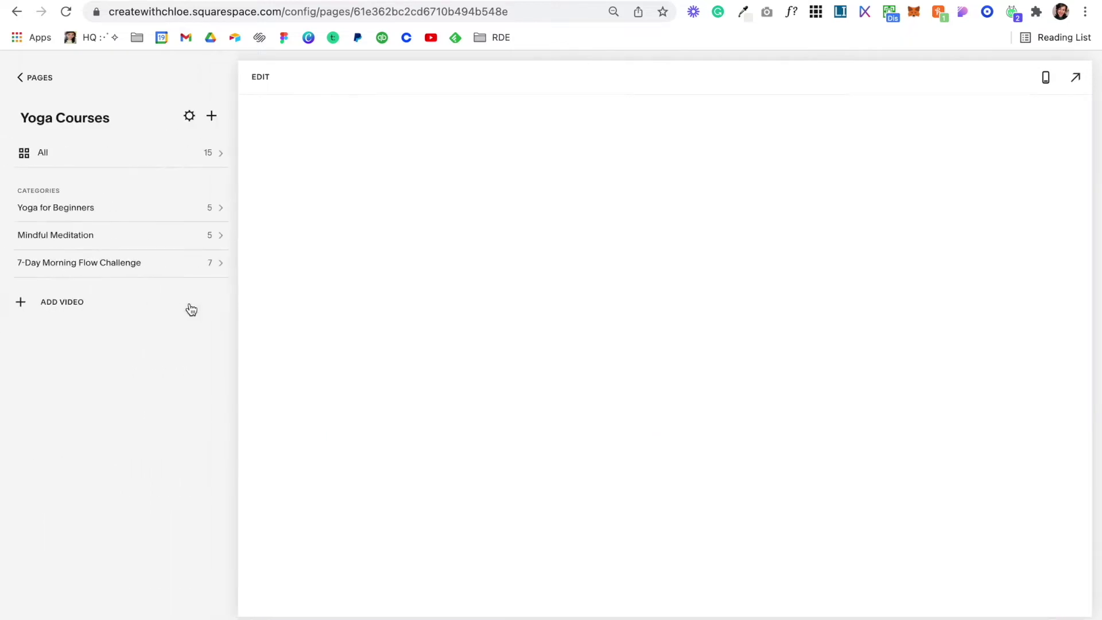
left_click(22, 81)
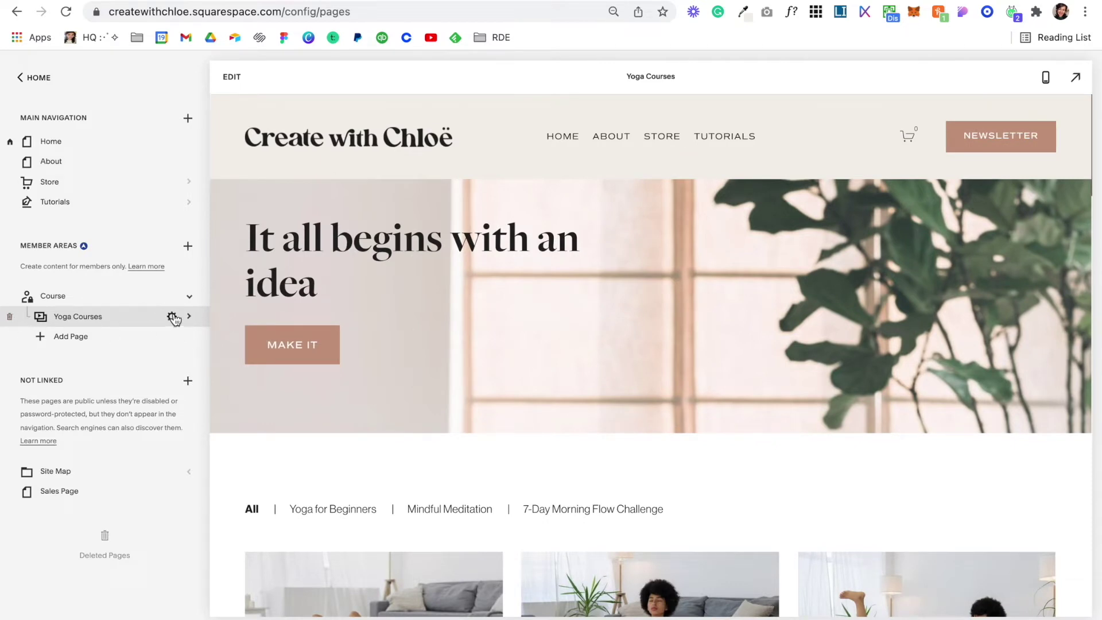
left_click(172, 316)
scroll(555, 399, "down", 1)
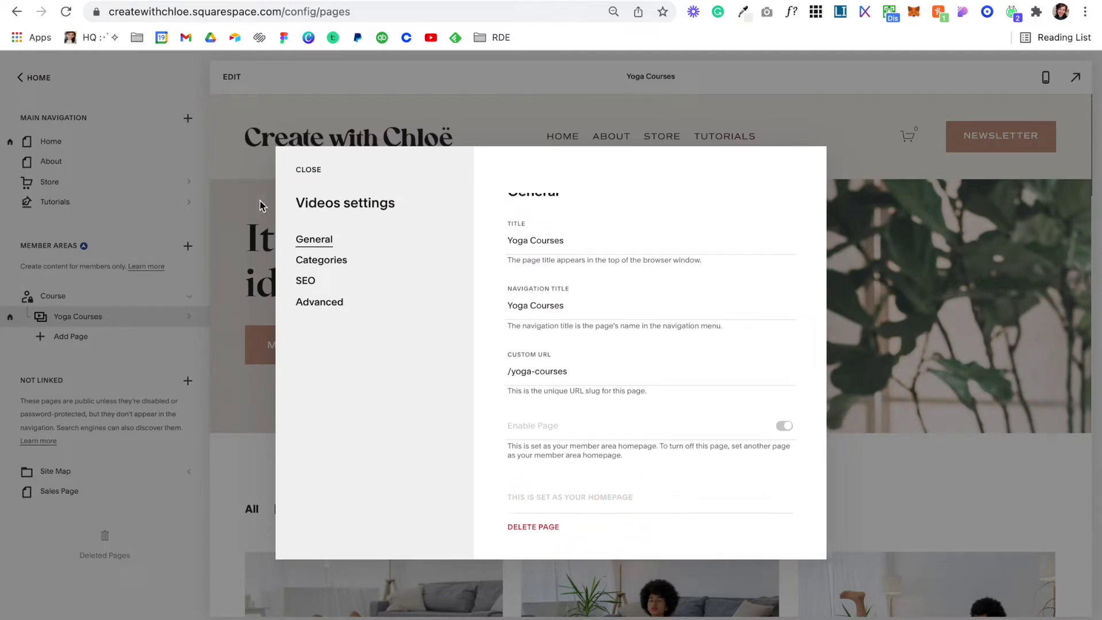
left_click(306, 172)
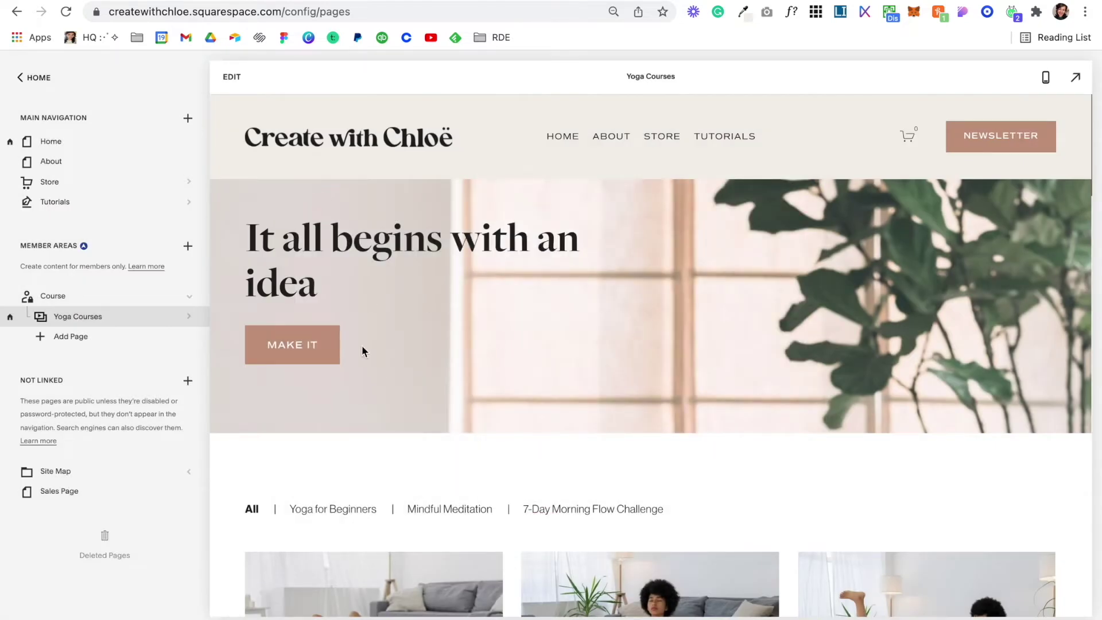
left_click(75, 341)
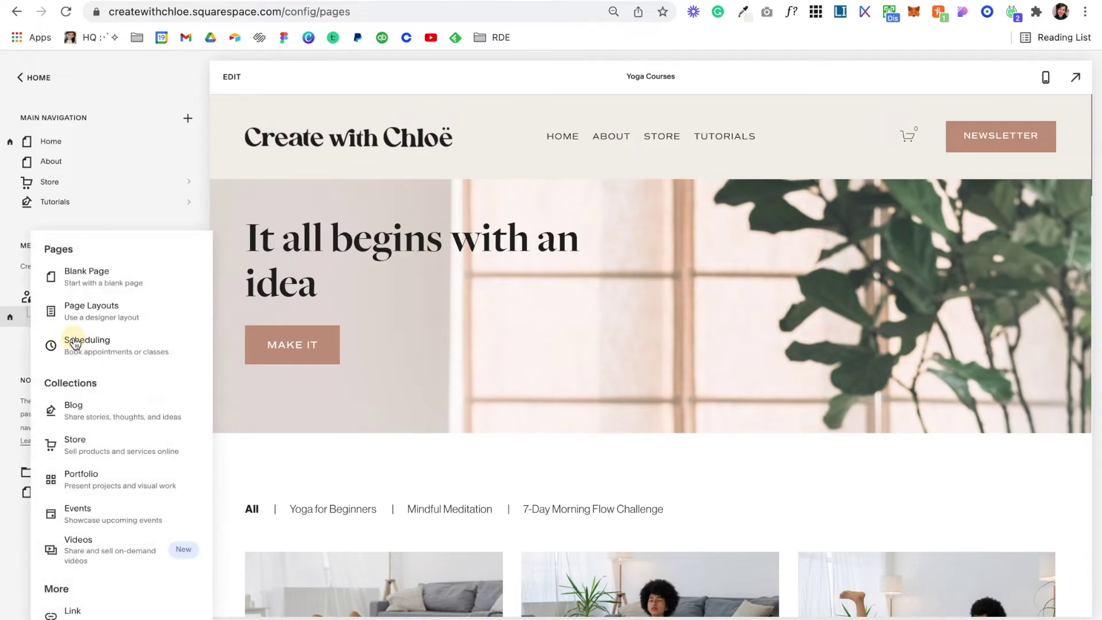
left_click(97, 278)
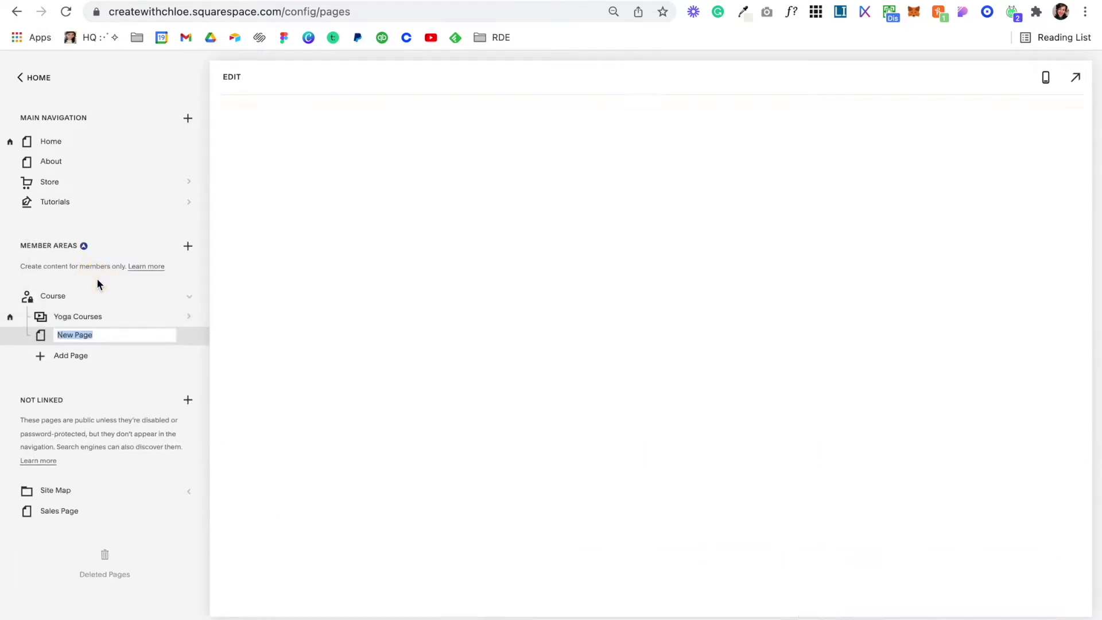
Name the page 'Example Home Page' and add a text-and-video section.
type("Example Home Page")
key("Return")
left_click(230, 77)
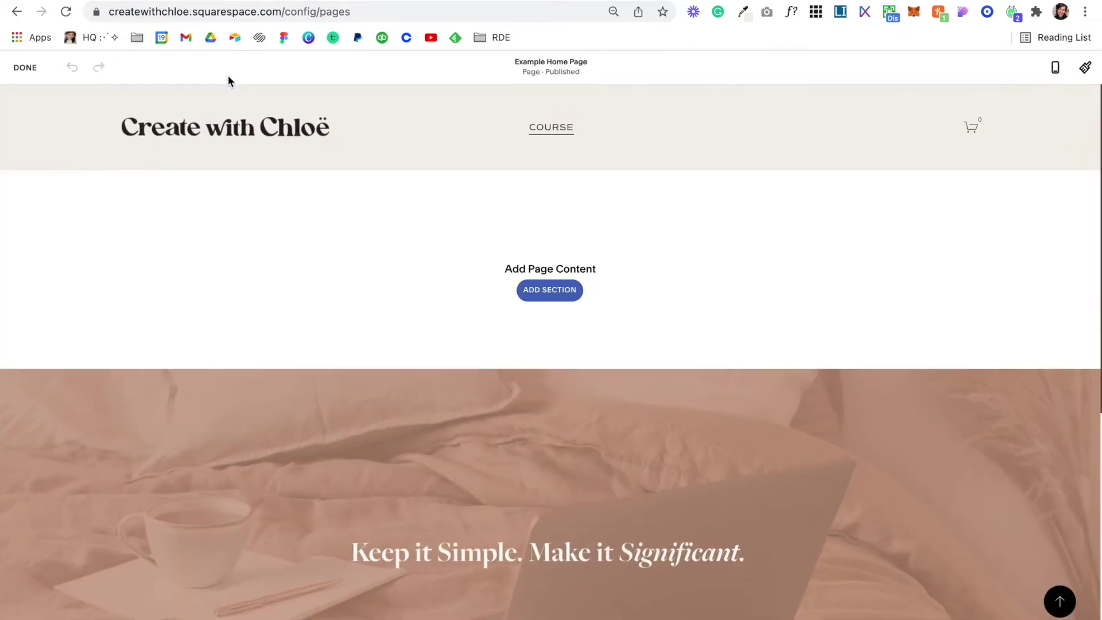
left_click(569, 290)
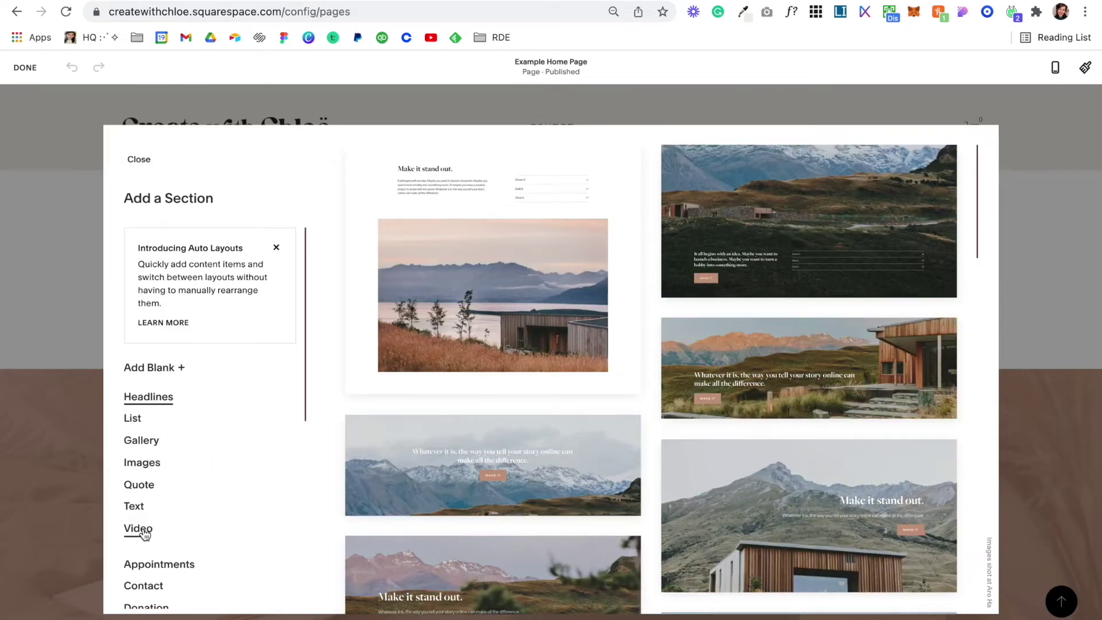
left_click(138, 528)
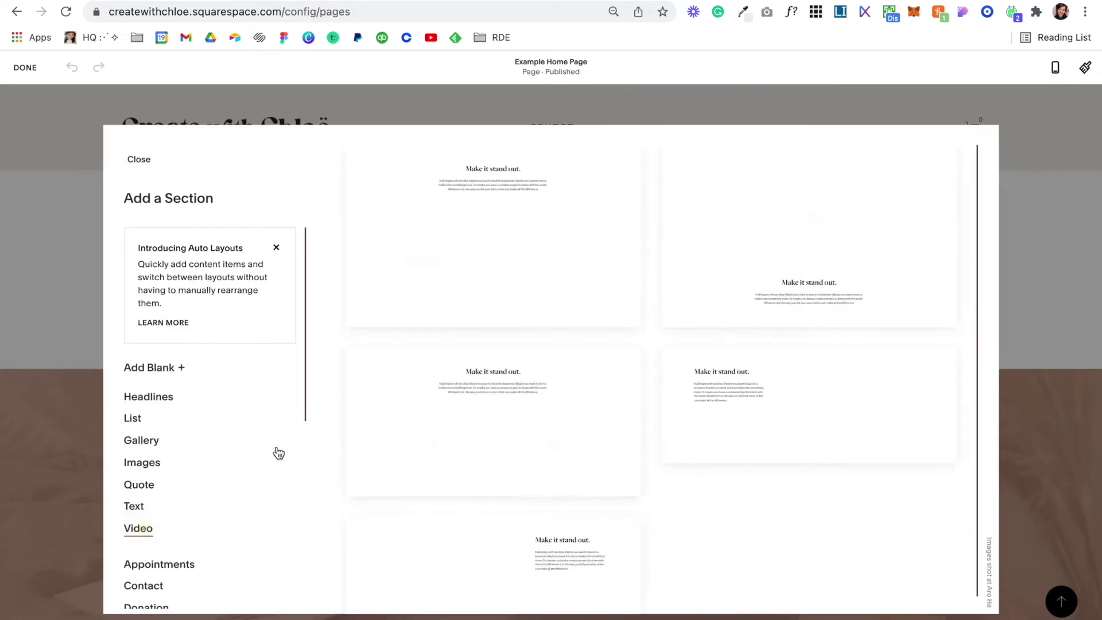
left_click(546, 248)
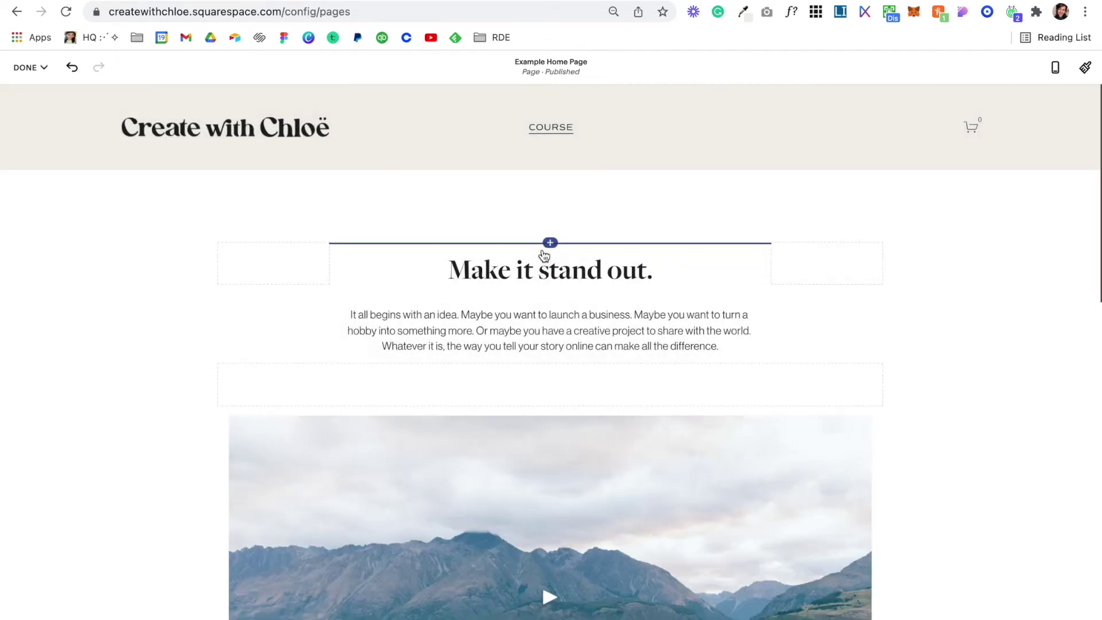
scroll(542, 250, "down", 8)
Add a three-image list section below the video section.
left_click(554, 390)
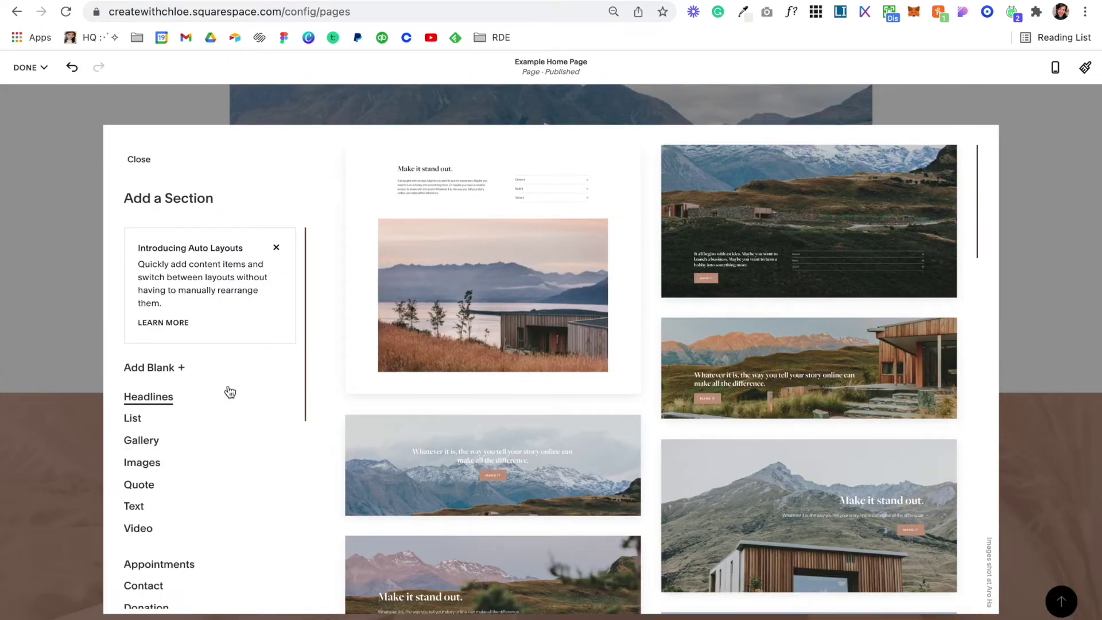
scroll(154, 534, "down", 3)
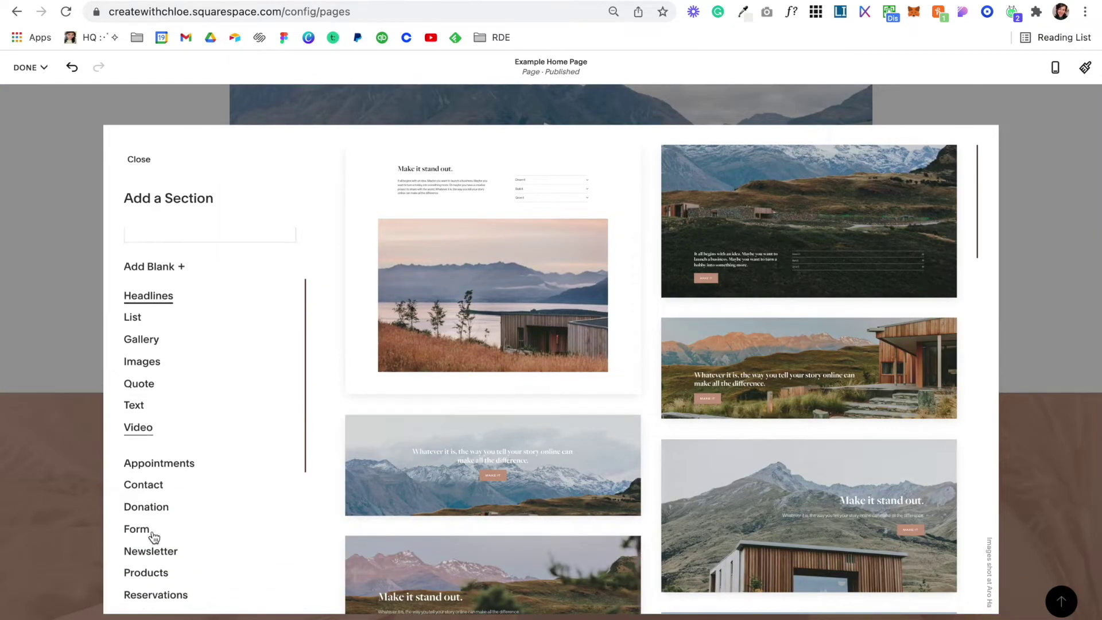
scroll(154, 531, "up", 3)
left_click(133, 419)
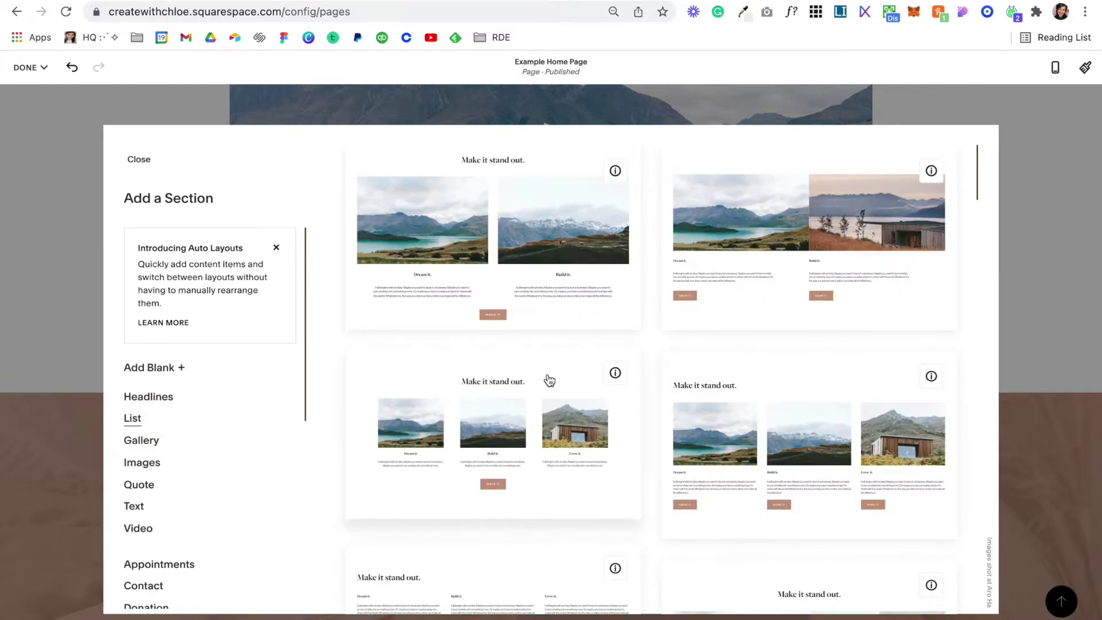
left_click(549, 379)
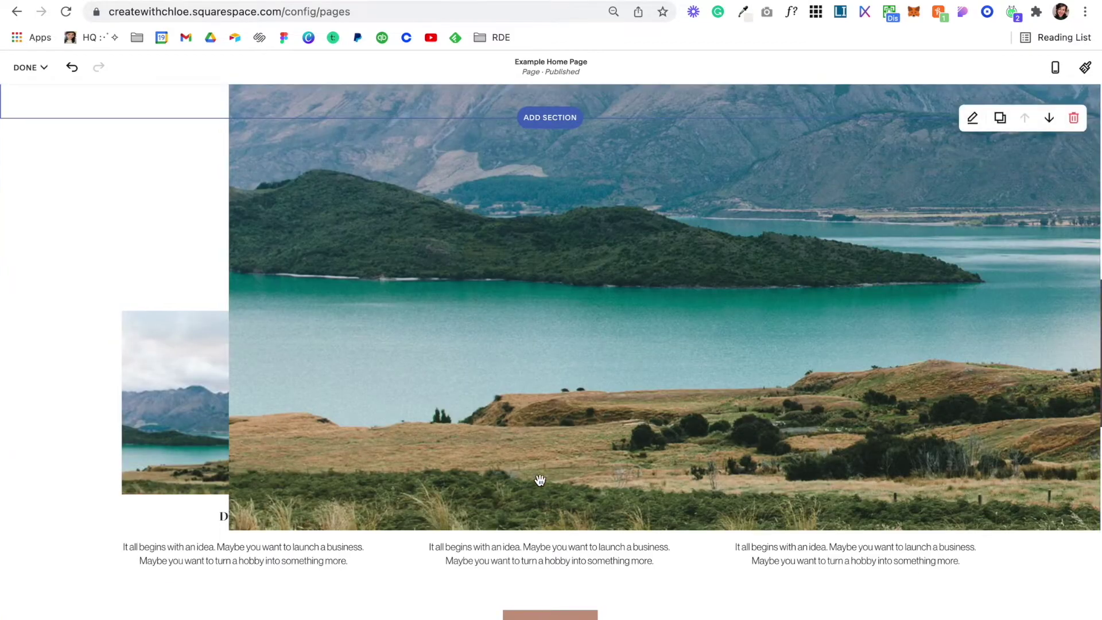
left_click(35, 68)
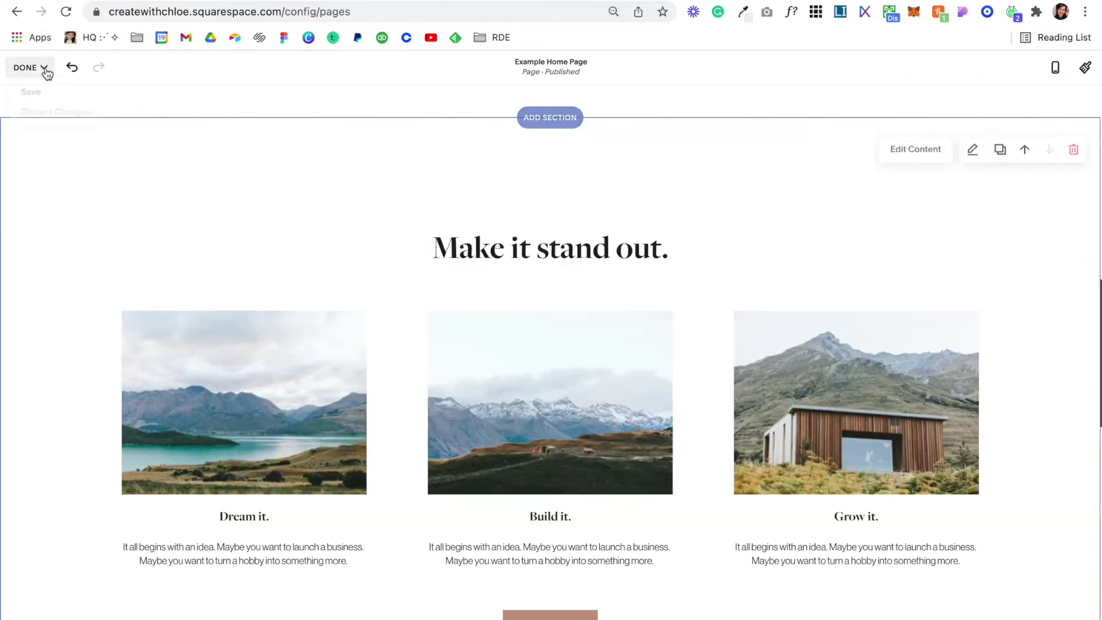
scroll(215, 432, "down", 4)
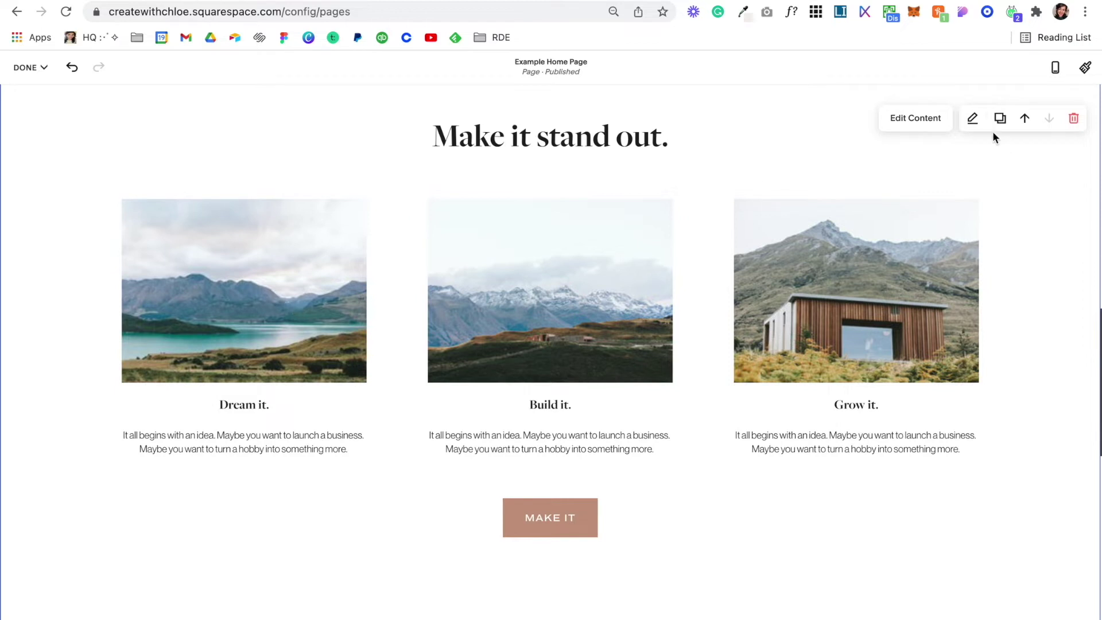
Turn on Show Button for the list section's items.
left_click(919, 118)
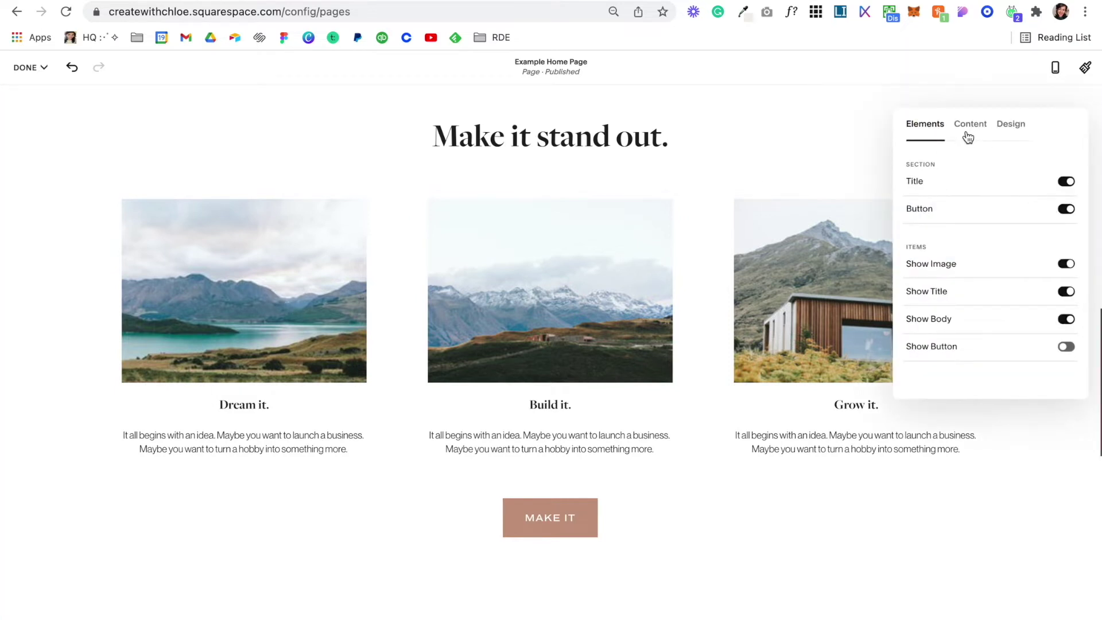
left_click(969, 133)
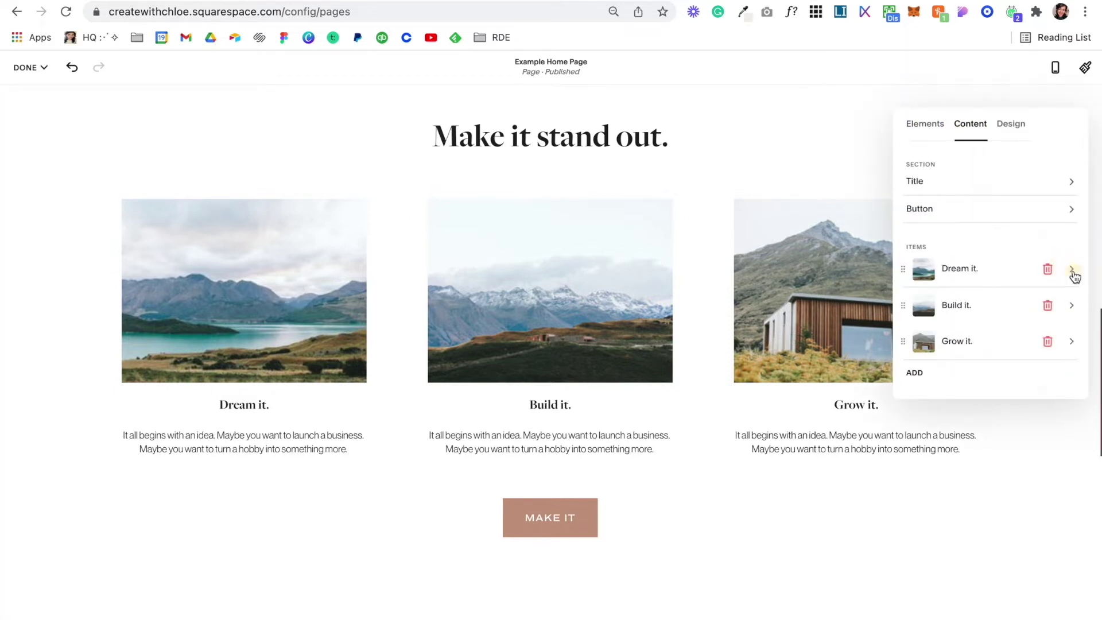
left_click(1072, 269)
scroll(989, 333, "down", 5)
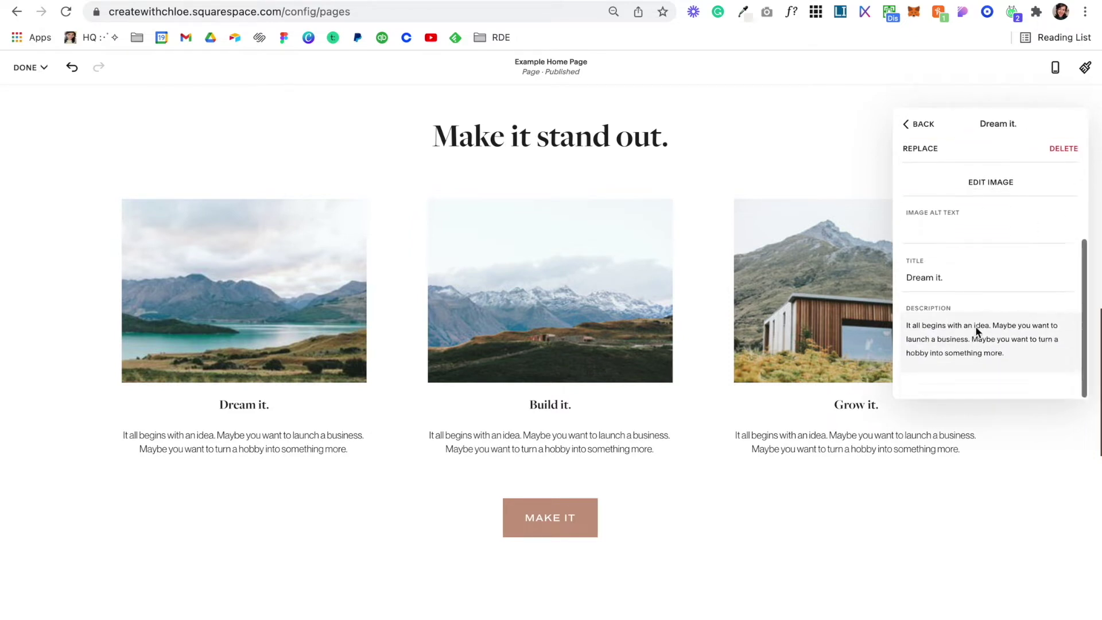
left_click(918, 125)
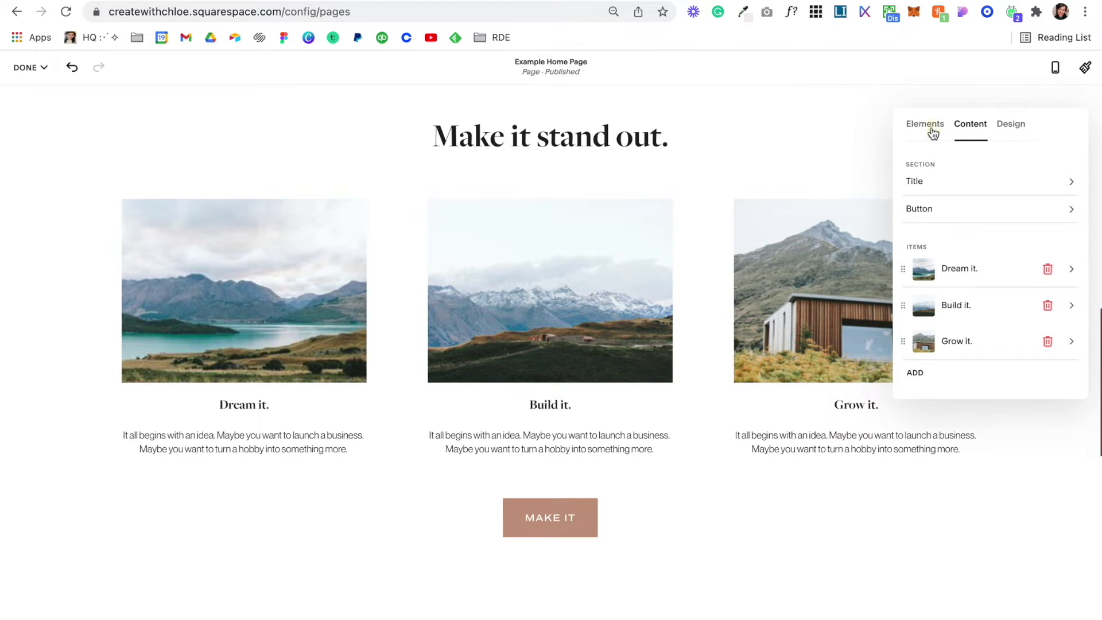
left_click(933, 132)
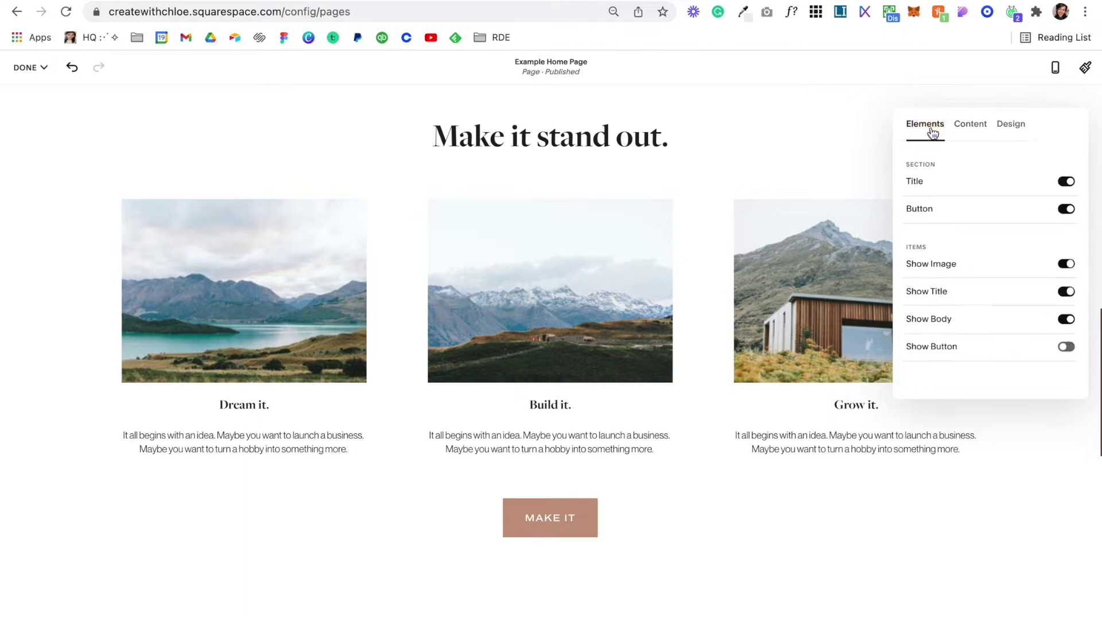
left_click(1067, 348)
left_click(980, 125)
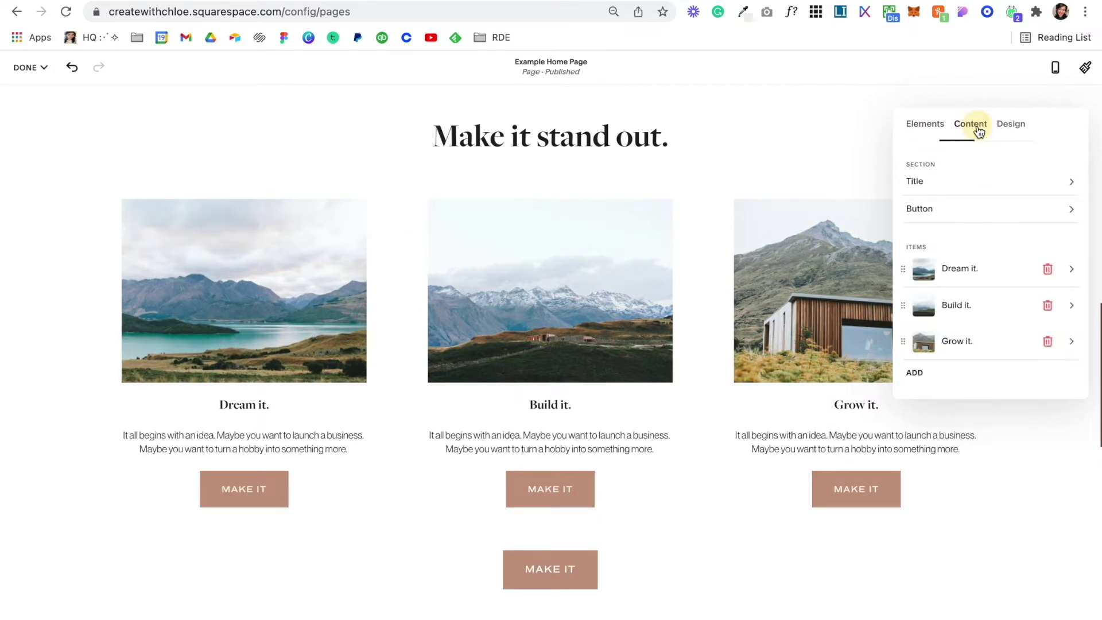
Retitle the first item 'Module One', set button text 'Access', and clear its link.
left_click(1076, 267)
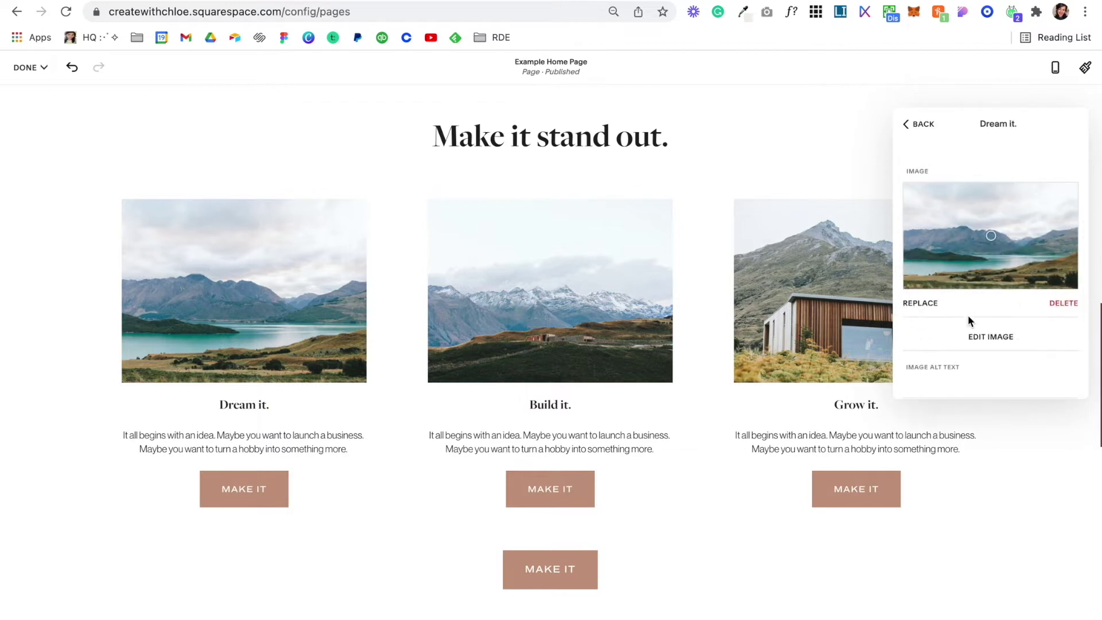
scroll(968, 314, "down", 3)
left_click(960, 312)
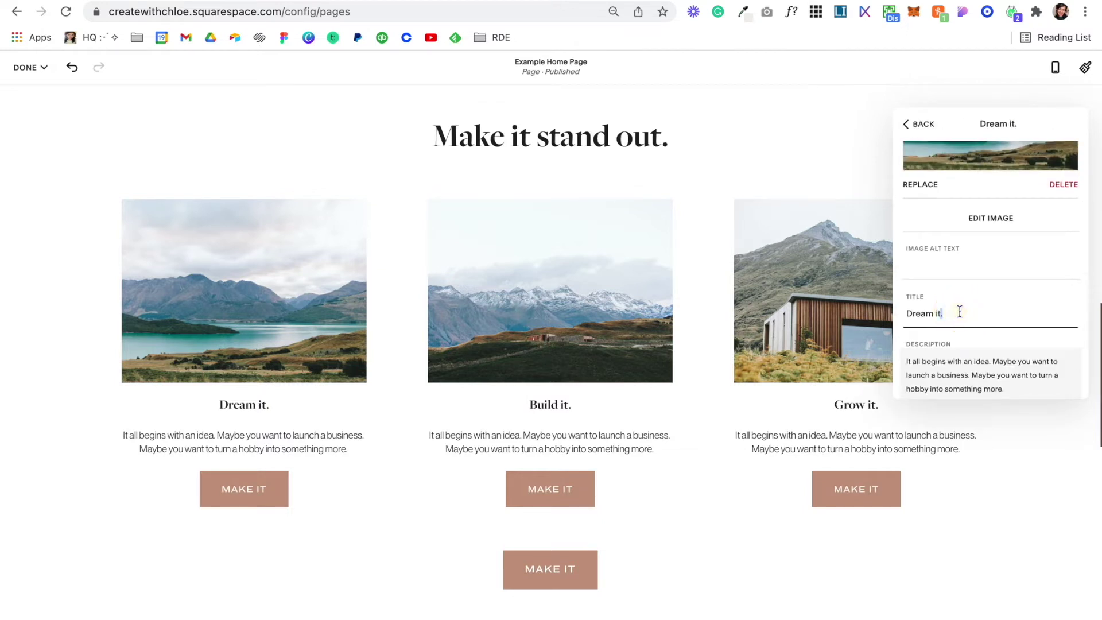
triple_click(960, 311)
type("Module One")
scroll(1028, 332, "down", 3)
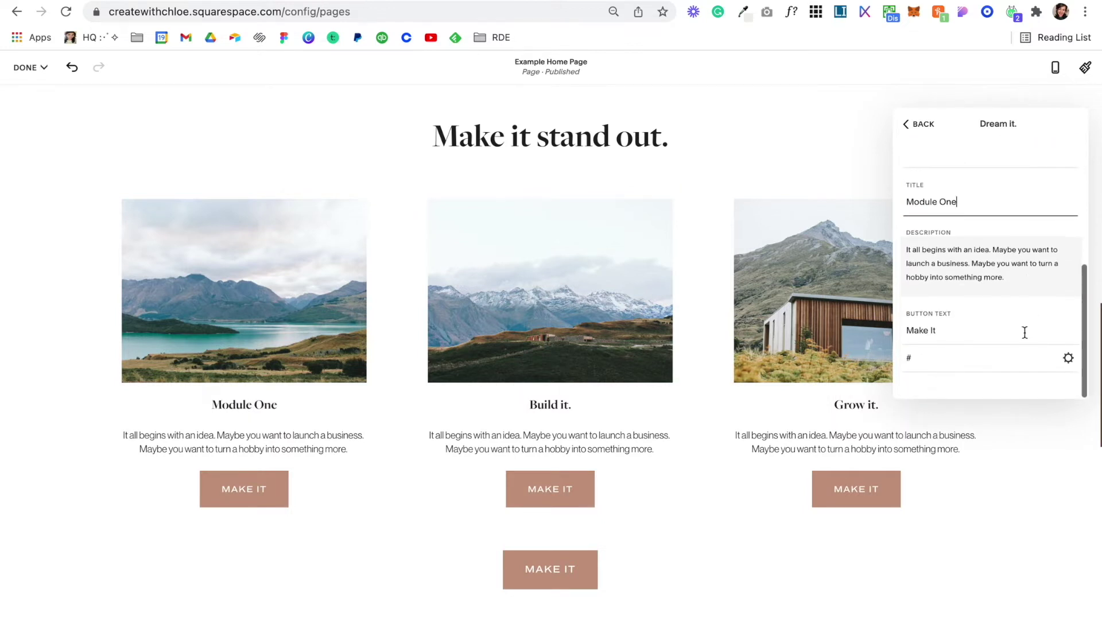
triple_click(964, 326)
type("Access")
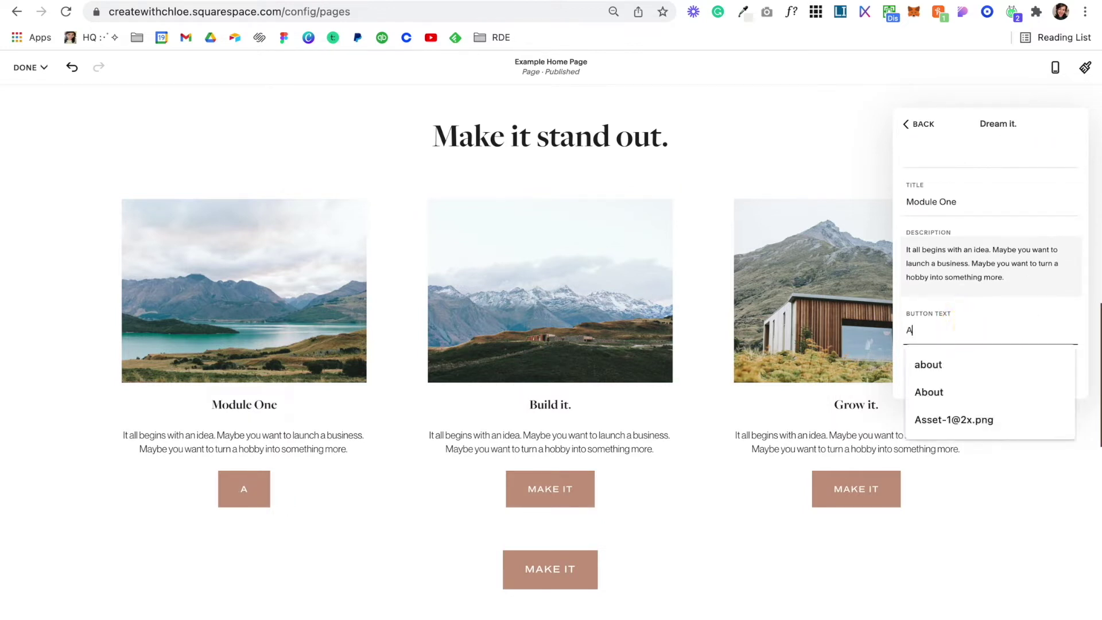
left_click(913, 356)
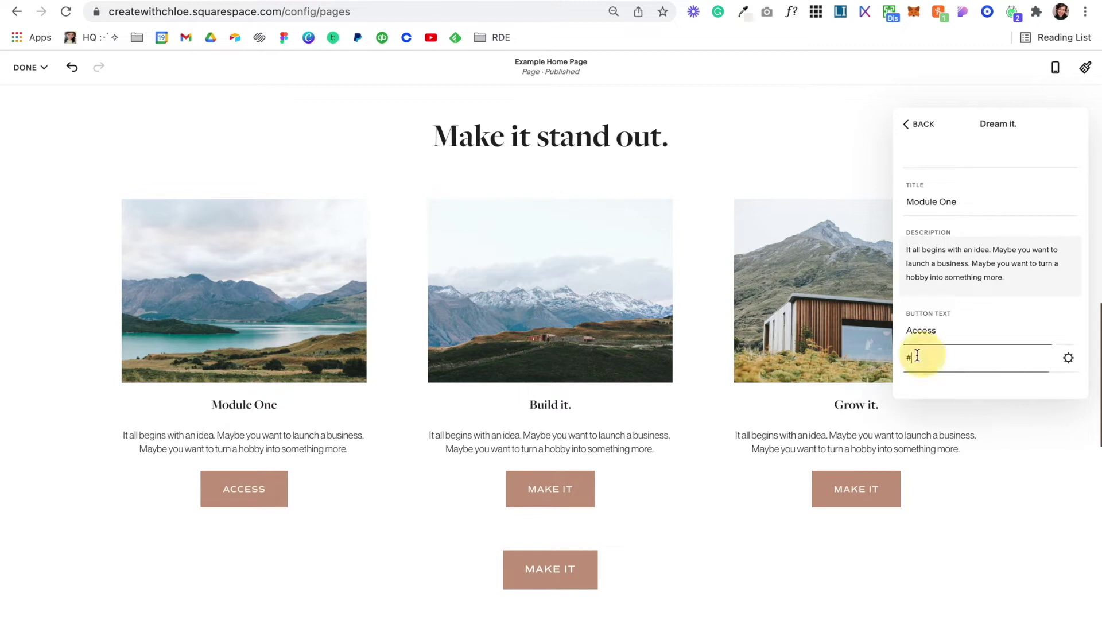
key("BackSpace")
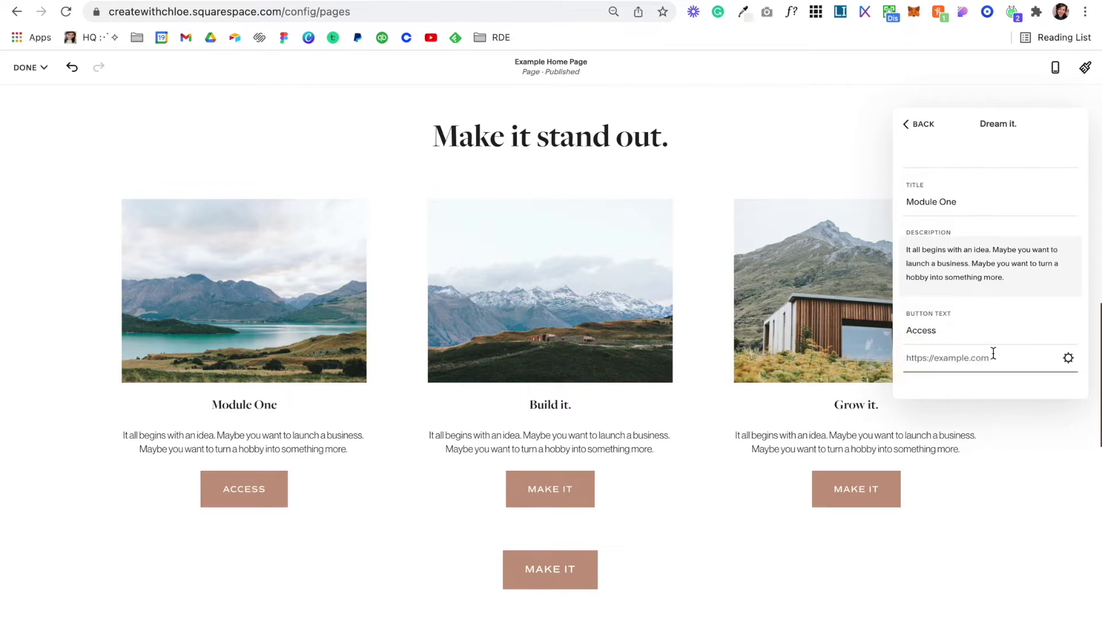
left_click(741, 176)
Save the edits to Example Home Page.
scroll(741, 175, "down", 10)
left_click(33, 67)
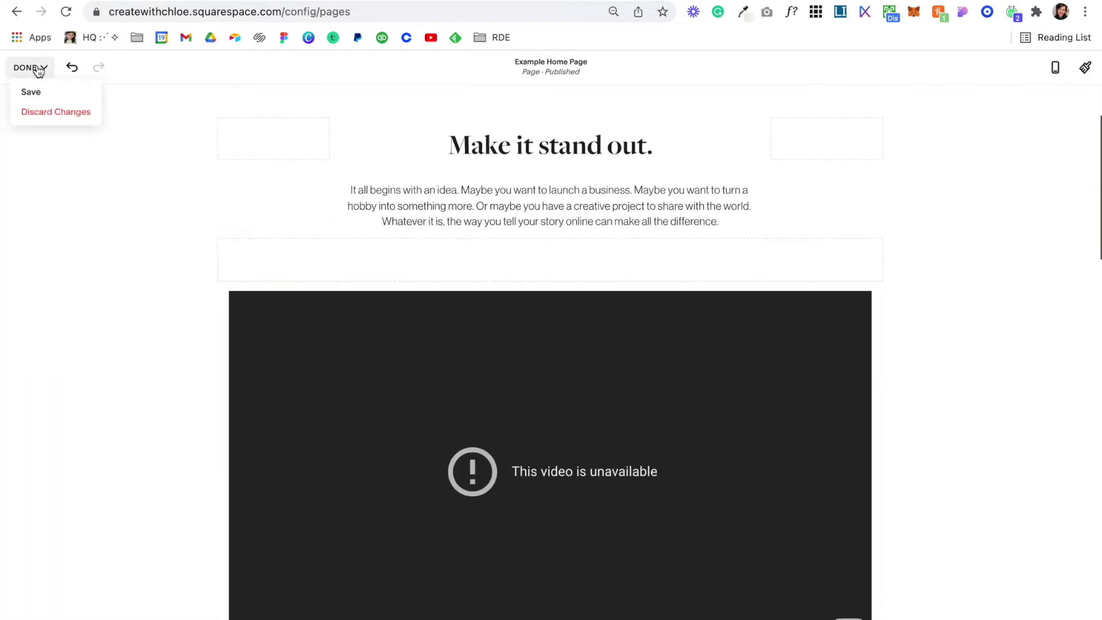
left_click(37, 89)
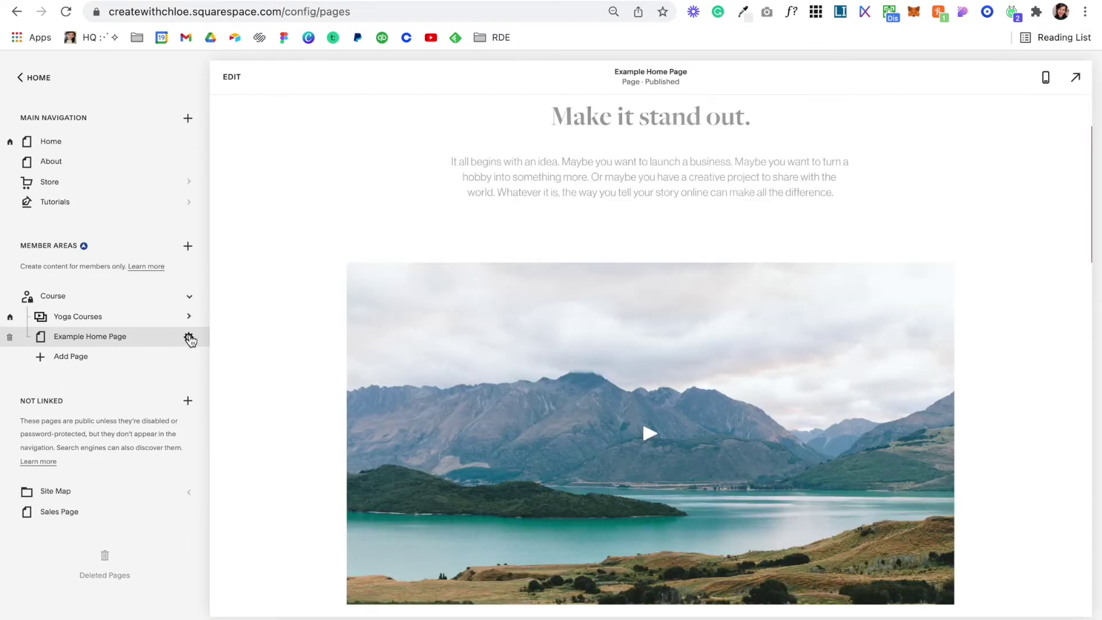
Look over the page settings without changes, then open the Yoga Courses collection.
left_click(189, 338)
scroll(587, 377, "down", 1)
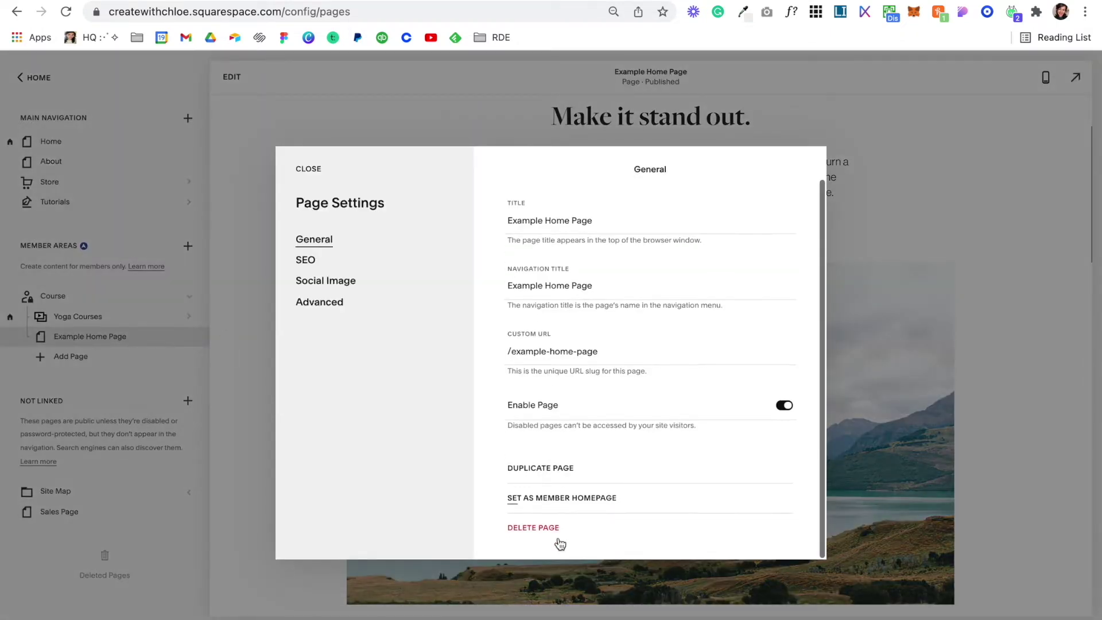
left_click(308, 169)
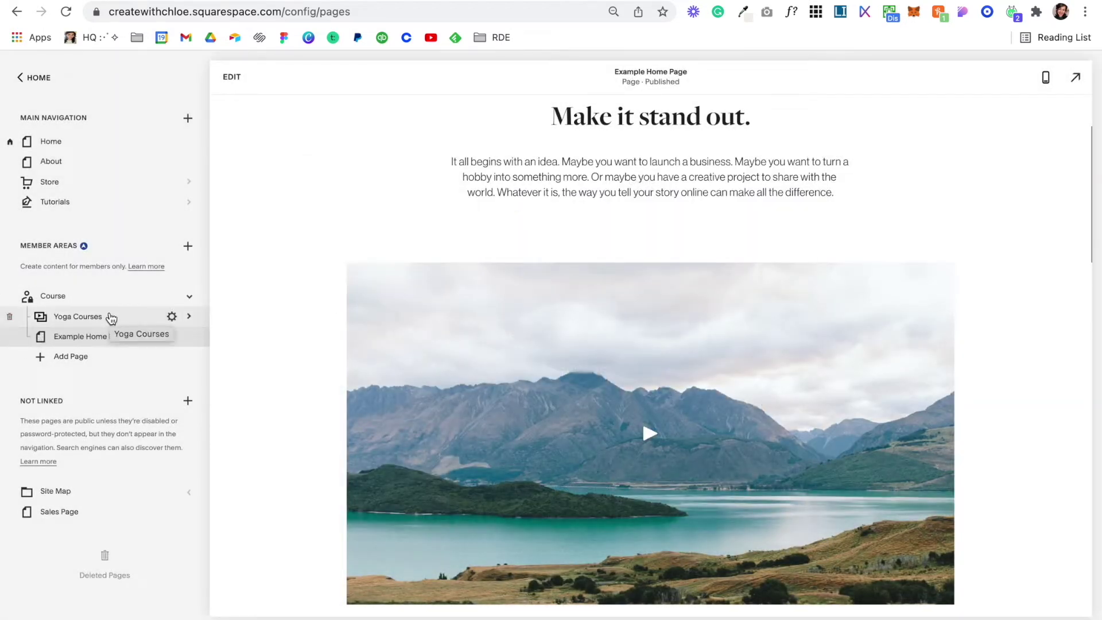
left_click(110, 317)
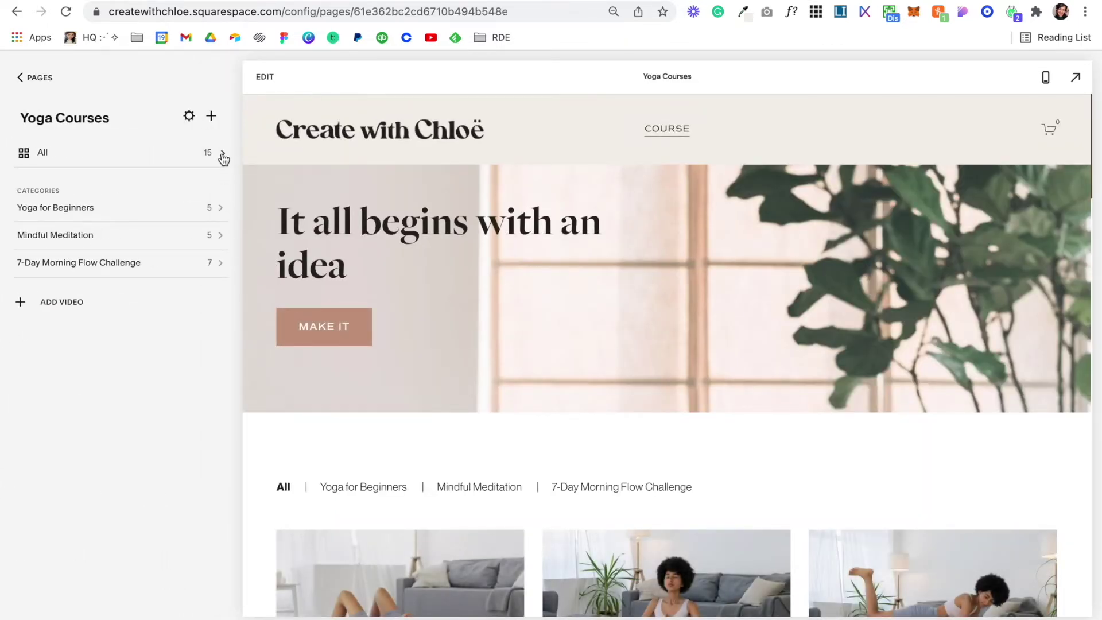
Add a new video to Yoga Courses, checking category, status and SEO, and save it as Draft.
left_click(223, 154)
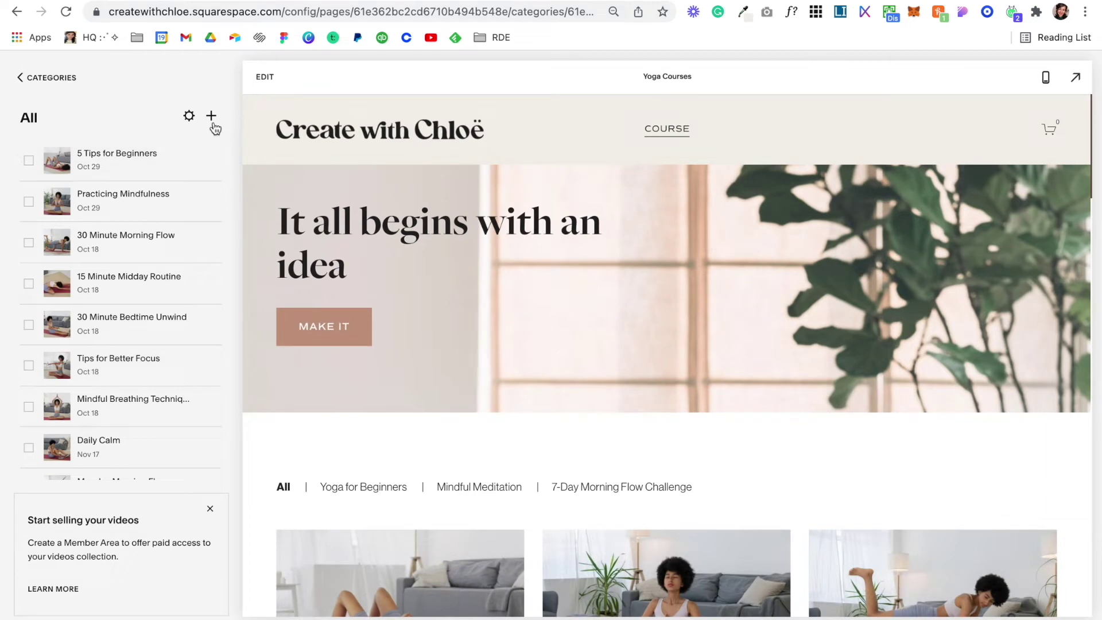
scroll(99, 448, "down", 5)
left_click(63, 471)
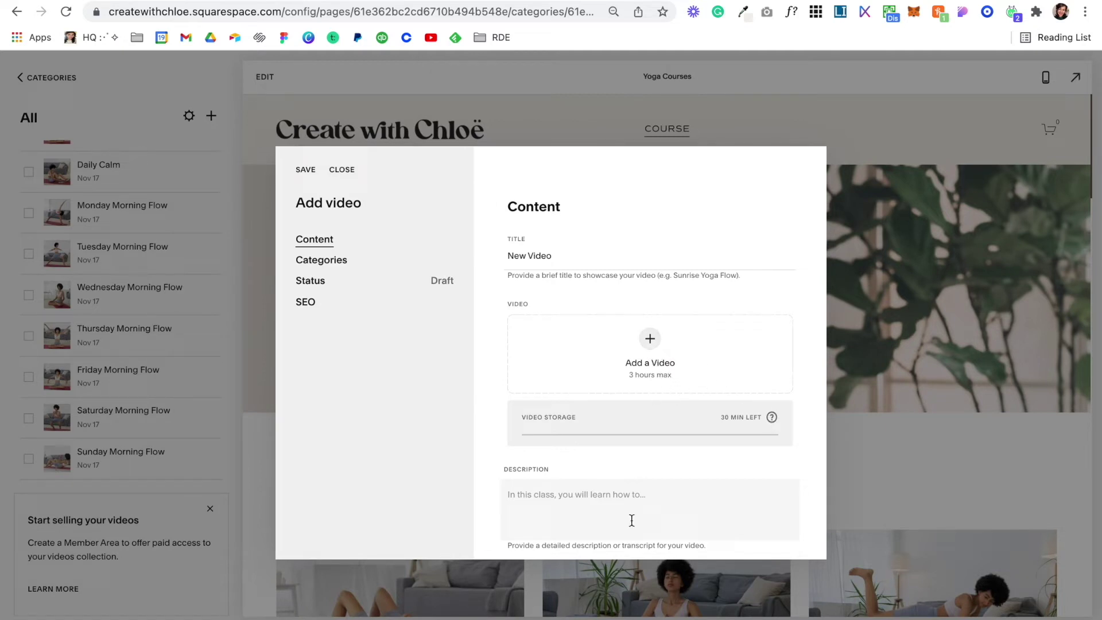
scroll(630, 529, "down", 3)
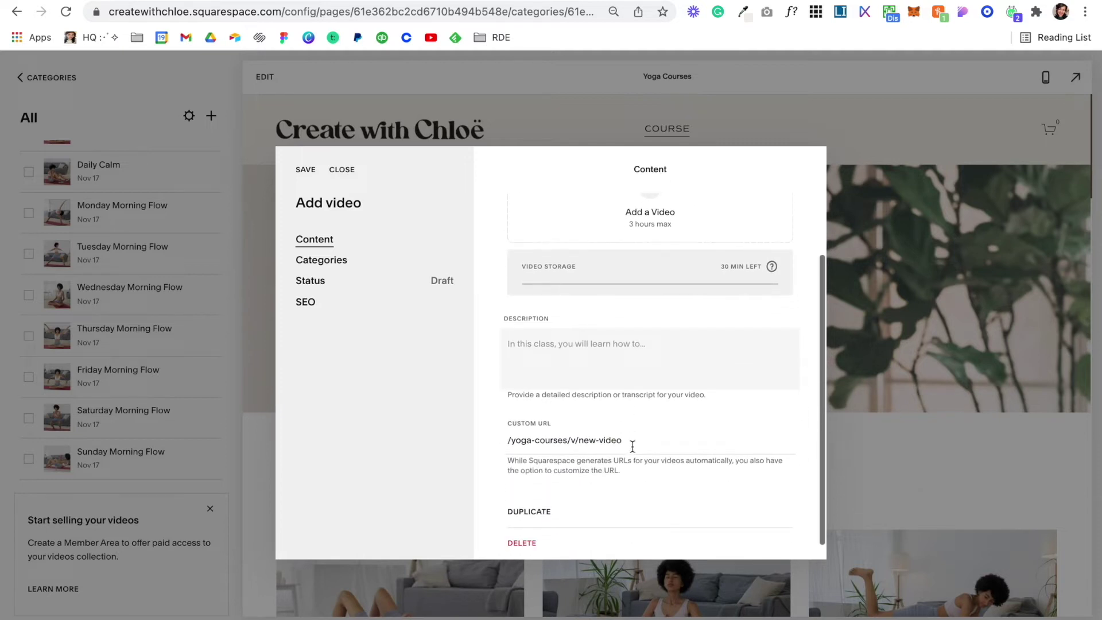
scroll(633, 447, "down", 1)
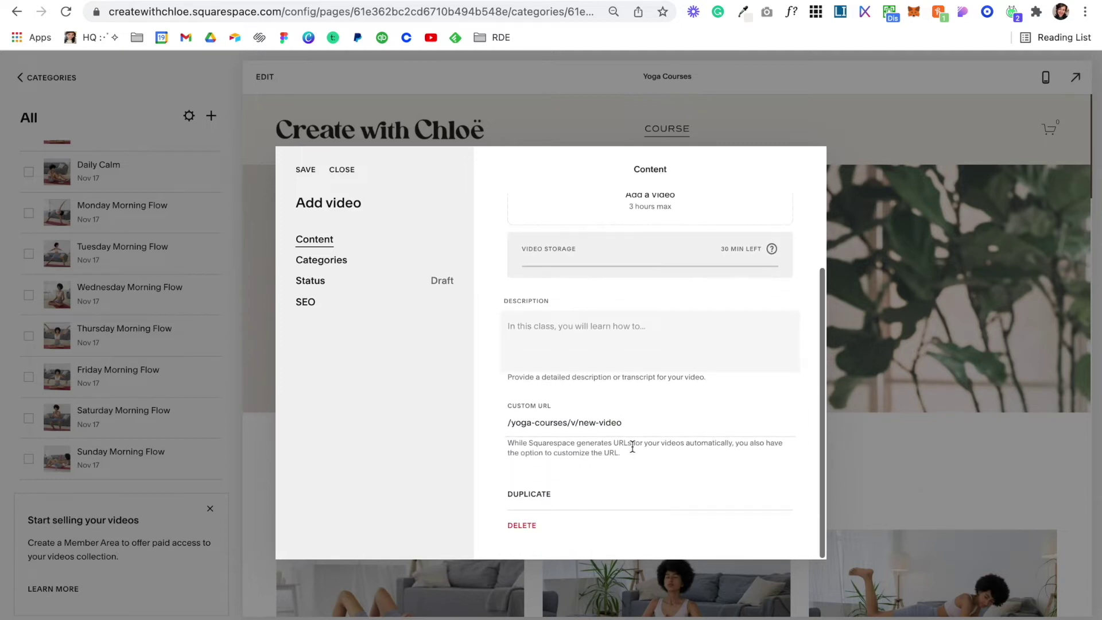
left_click(319, 264)
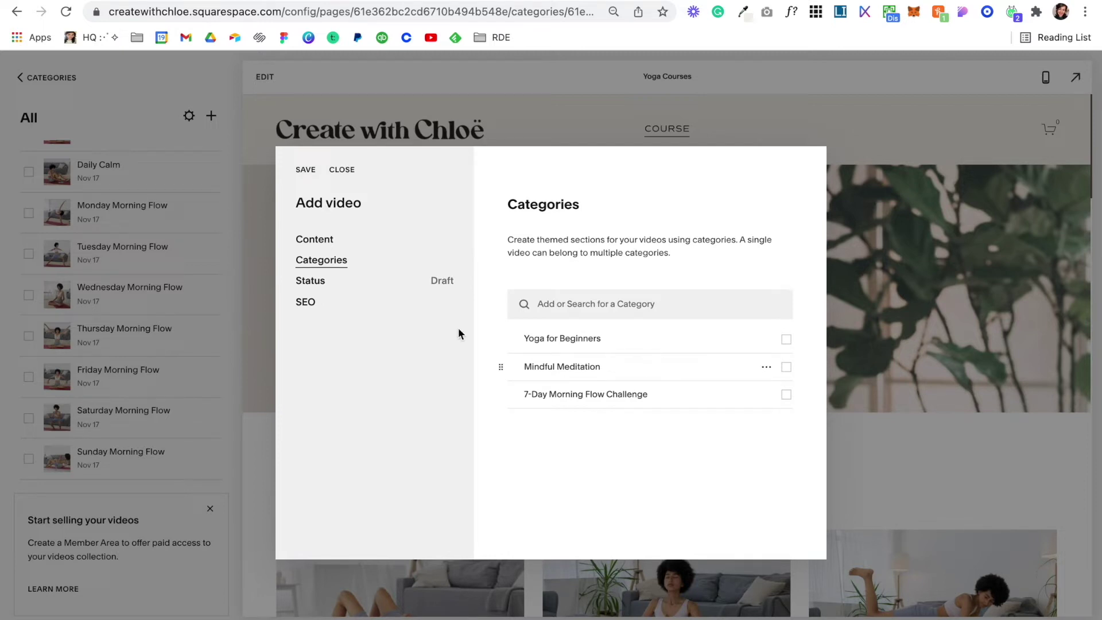
left_click(331, 286)
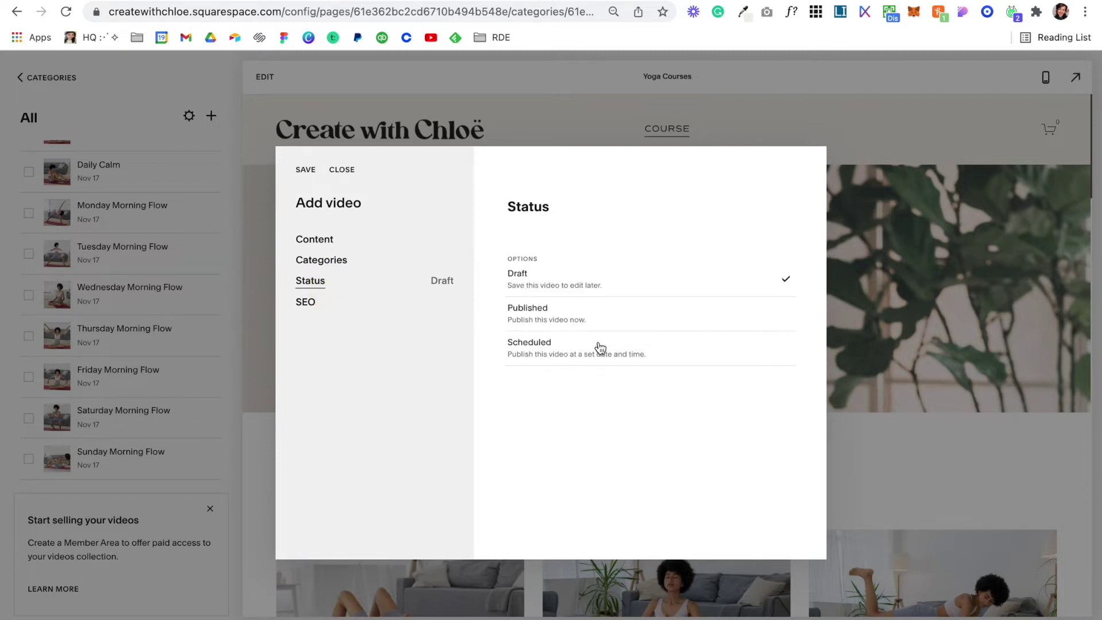
left_click(304, 305)
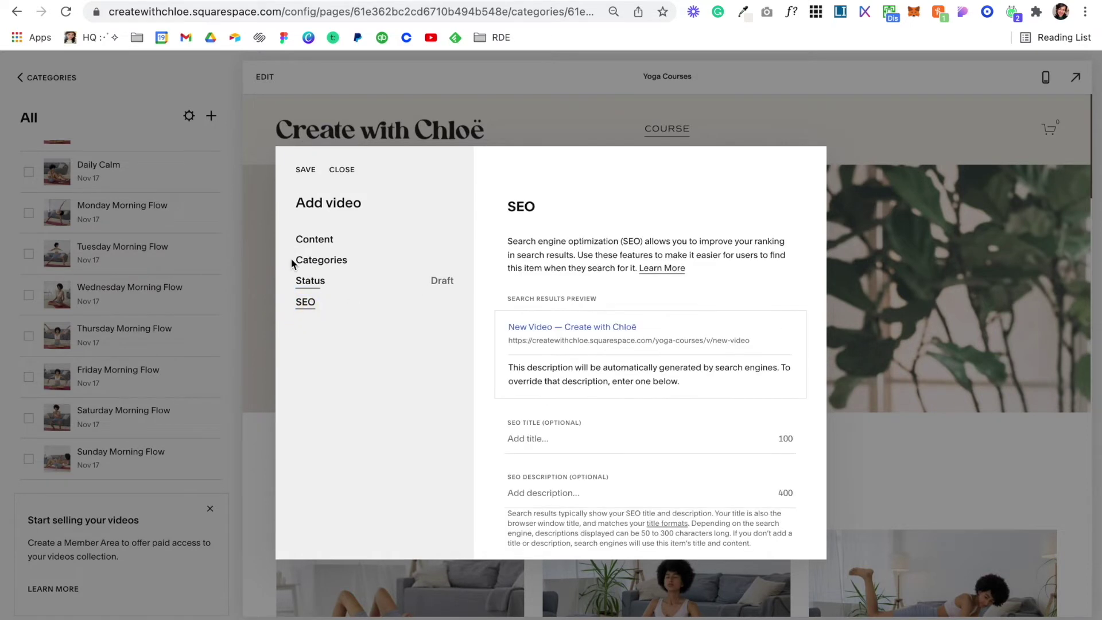
scroll(599, 433, "down", 1)
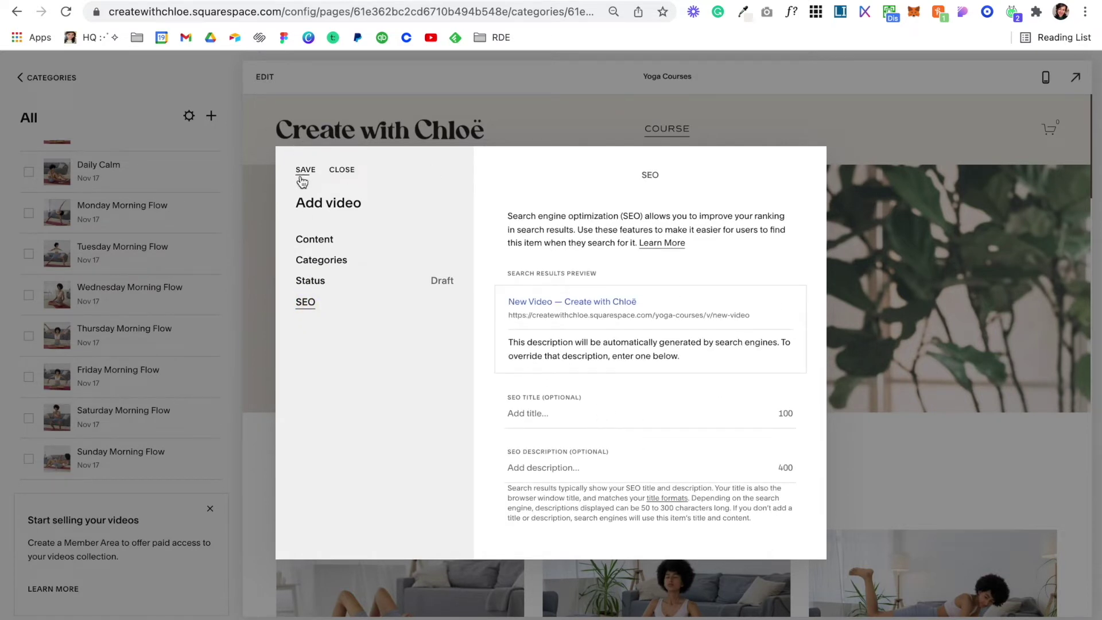
left_click(303, 171)
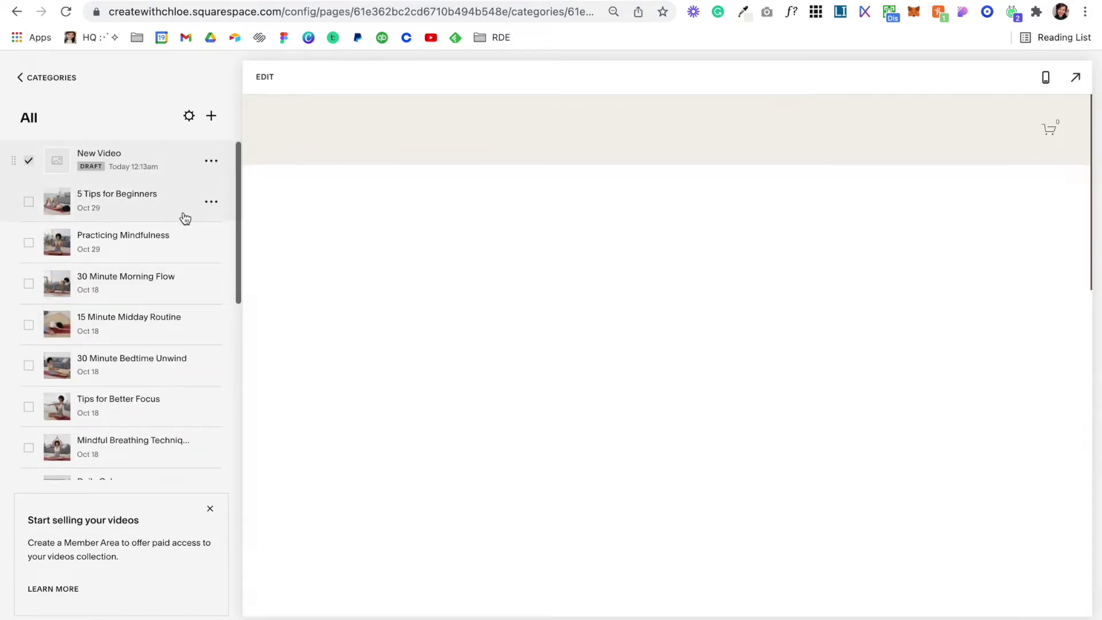
Open the 5 Tips for Beginners video page in edit mode and scroll through it.
left_click(131, 218)
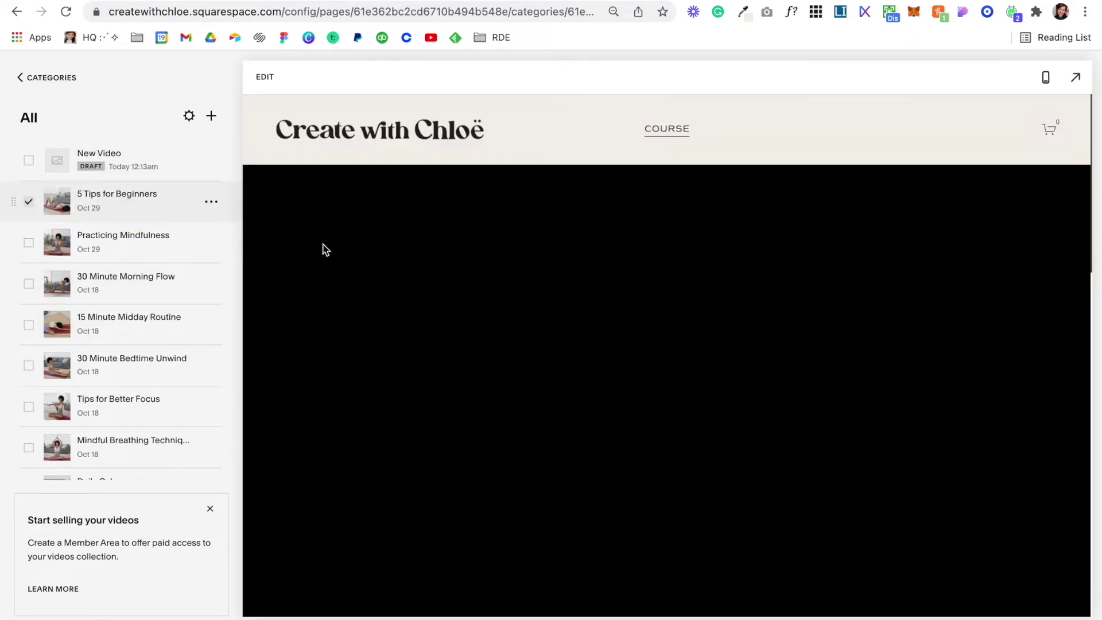
left_click(266, 76)
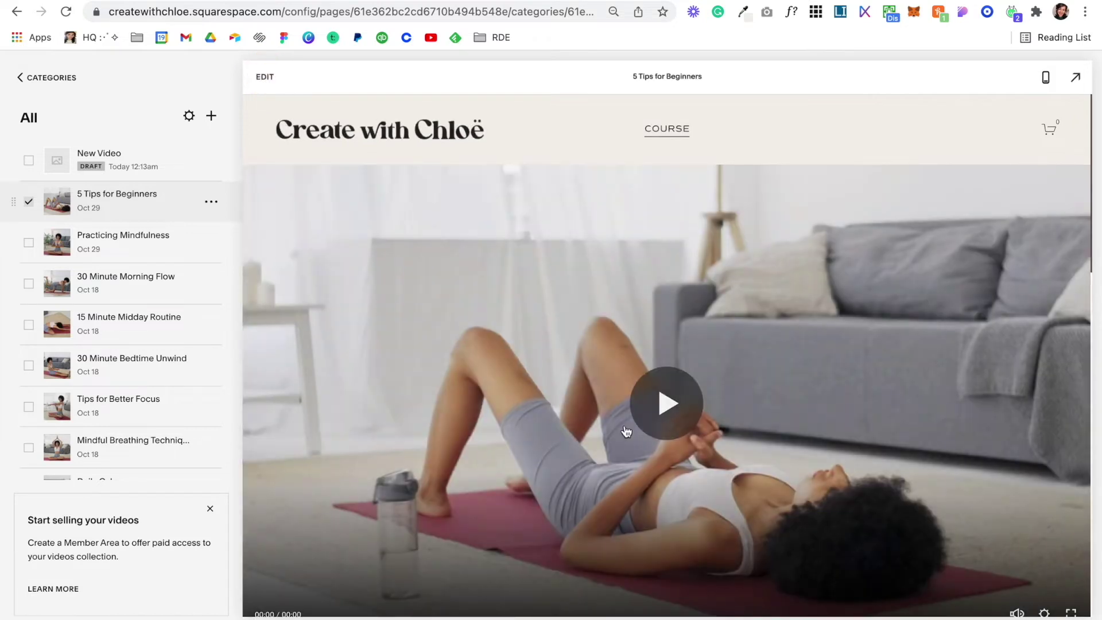
left_click(265, 76)
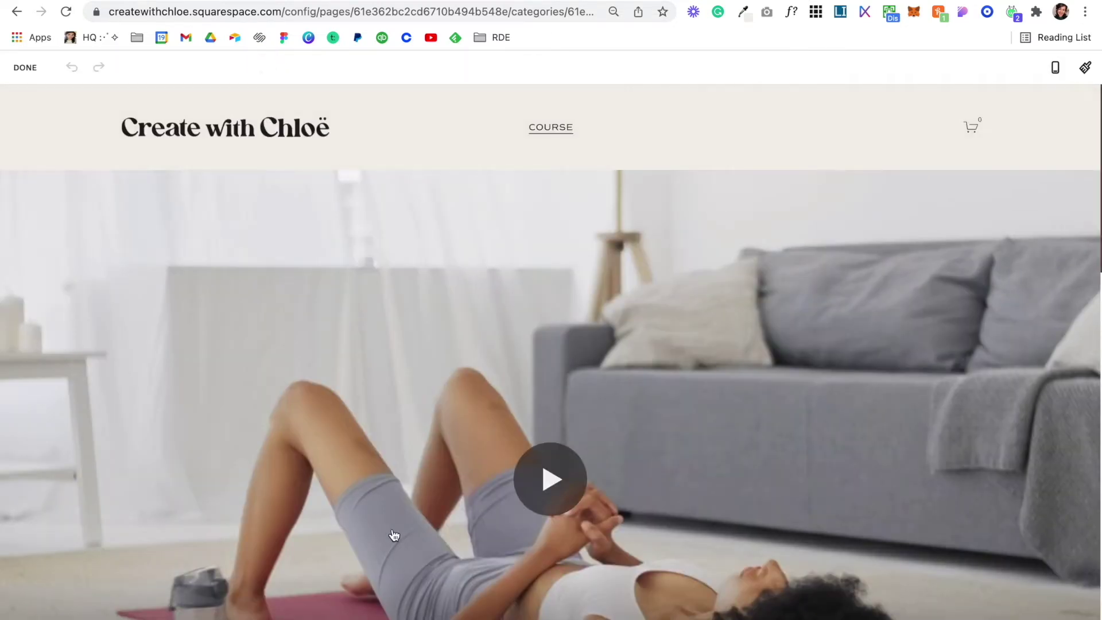
scroll(650, 374, "down", 4)
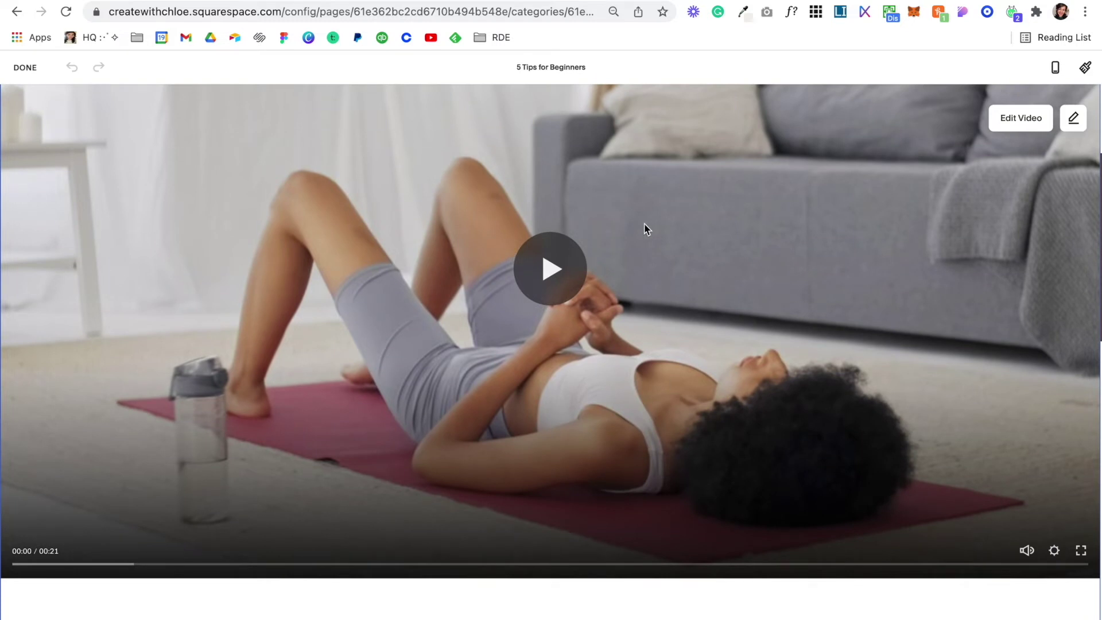
scroll(646, 227, "down", 5)
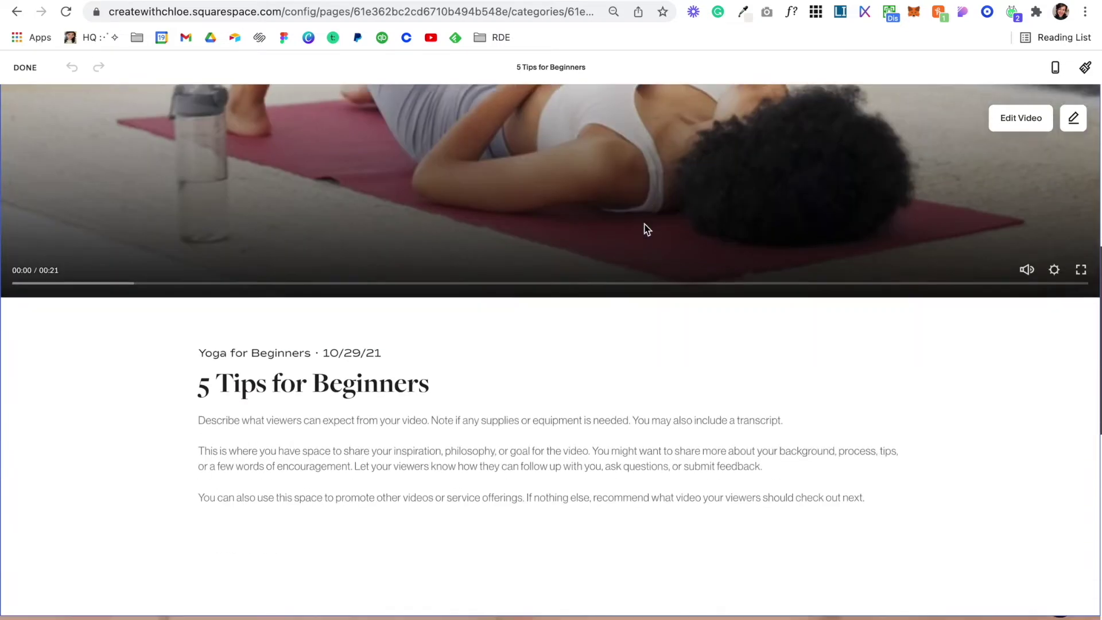
scroll(601, 202, "up", 1)
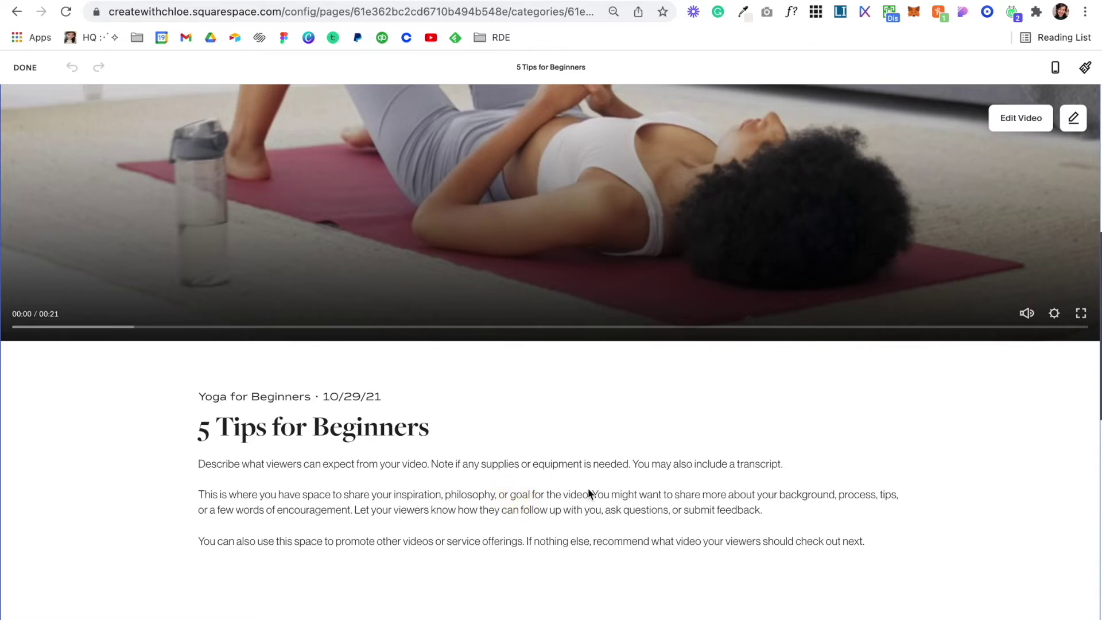
Inspect the 5 Tips for Beginners video settings, then close them unchanged.
left_click(1002, 120)
left_click(1014, 122)
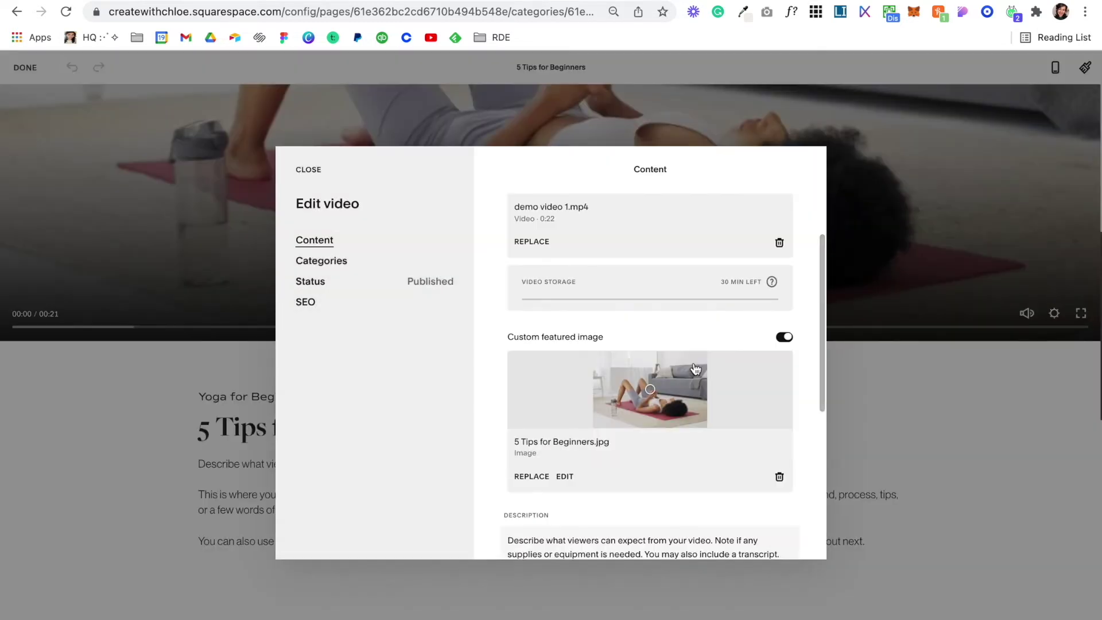
scroll(696, 370, "down", 4)
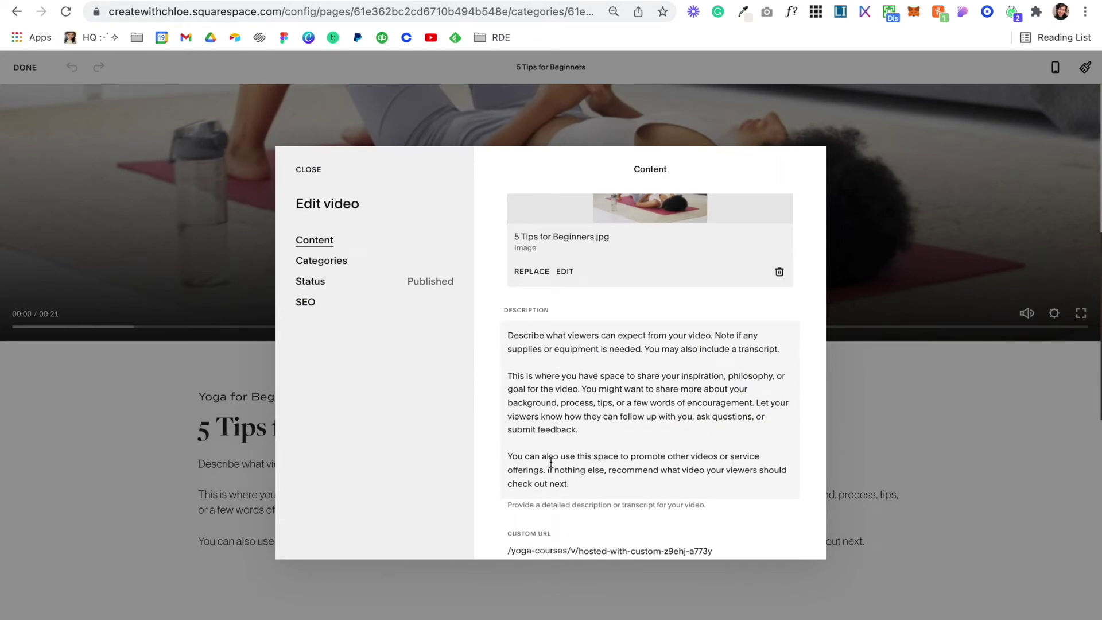
scroll(605, 435, "down", 2)
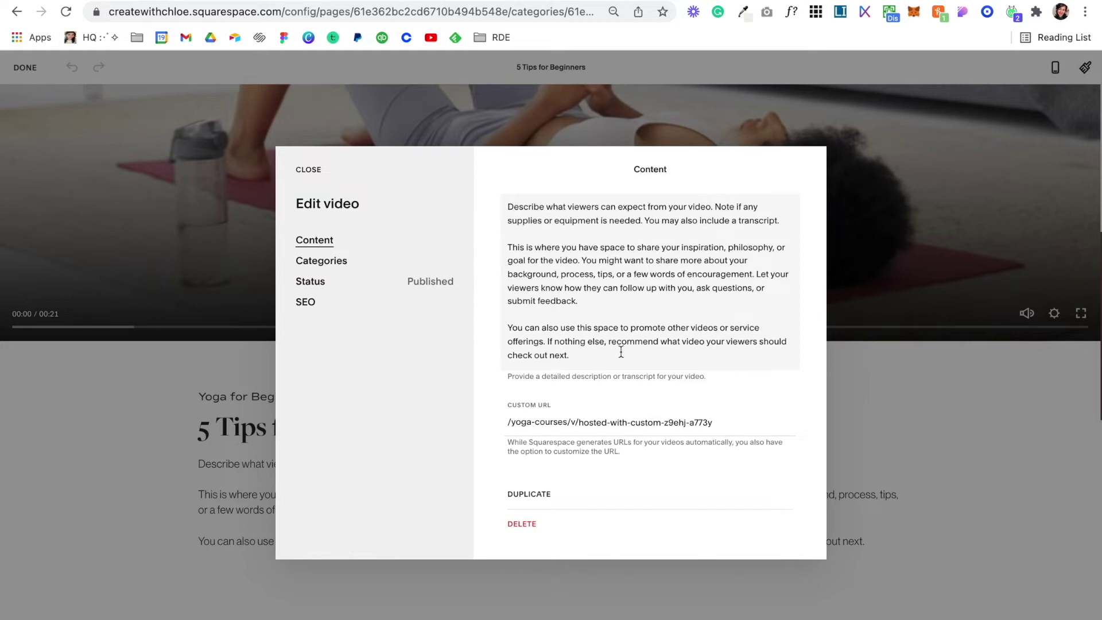
scroll(591, 345, "up", 8)
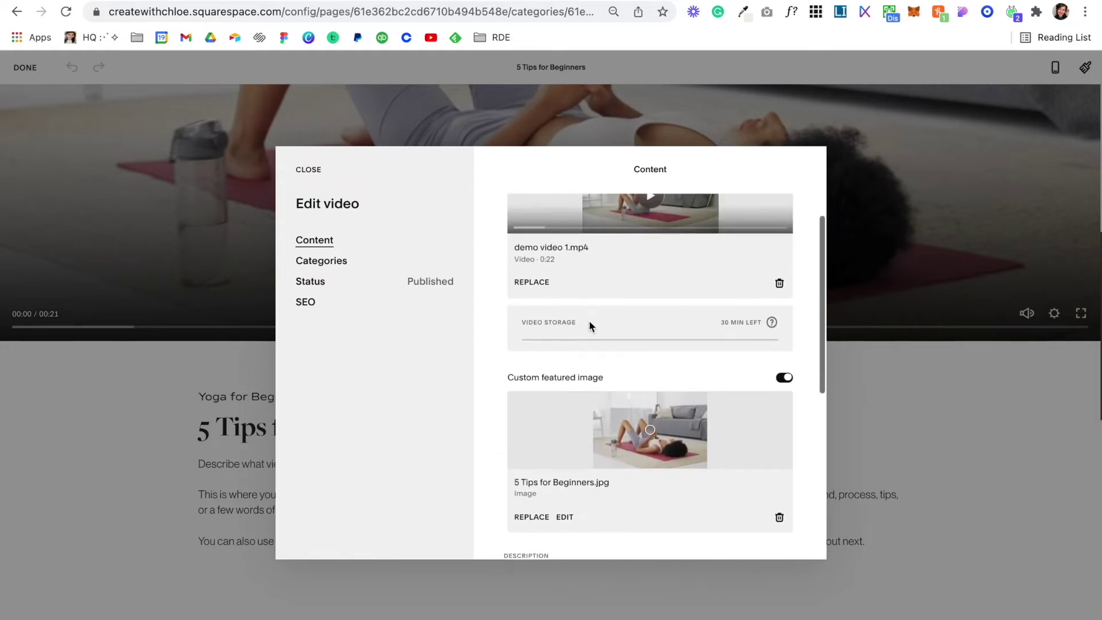
scroll(590, 326, "up", 4)
scroll(590, 337, "down", 5)
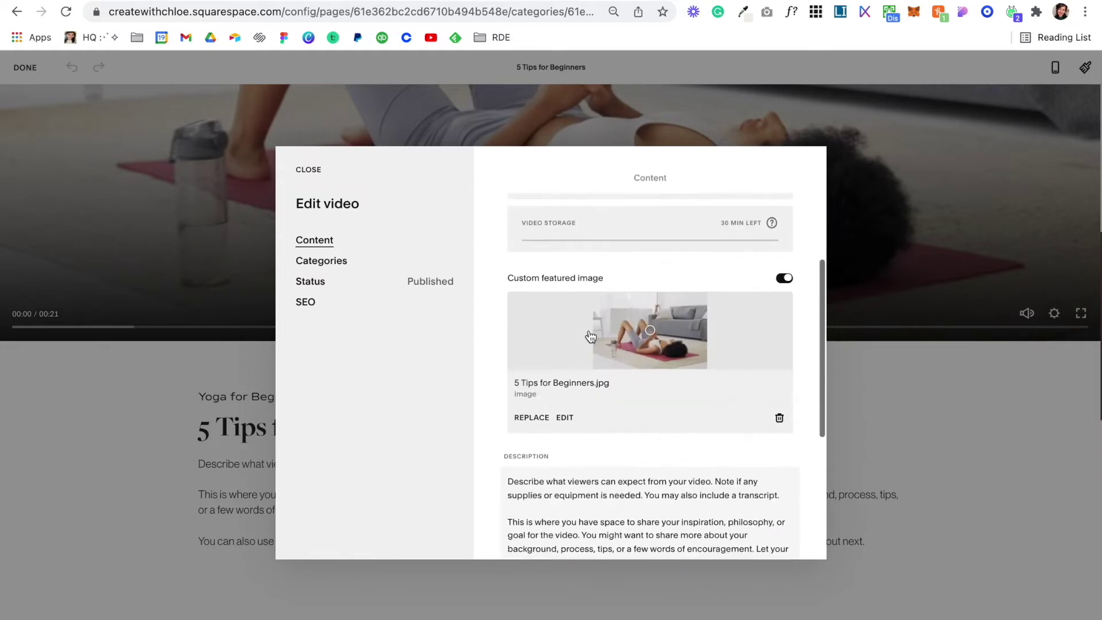
scroll(592, 337, "down", 4)
left_click(978, 453)
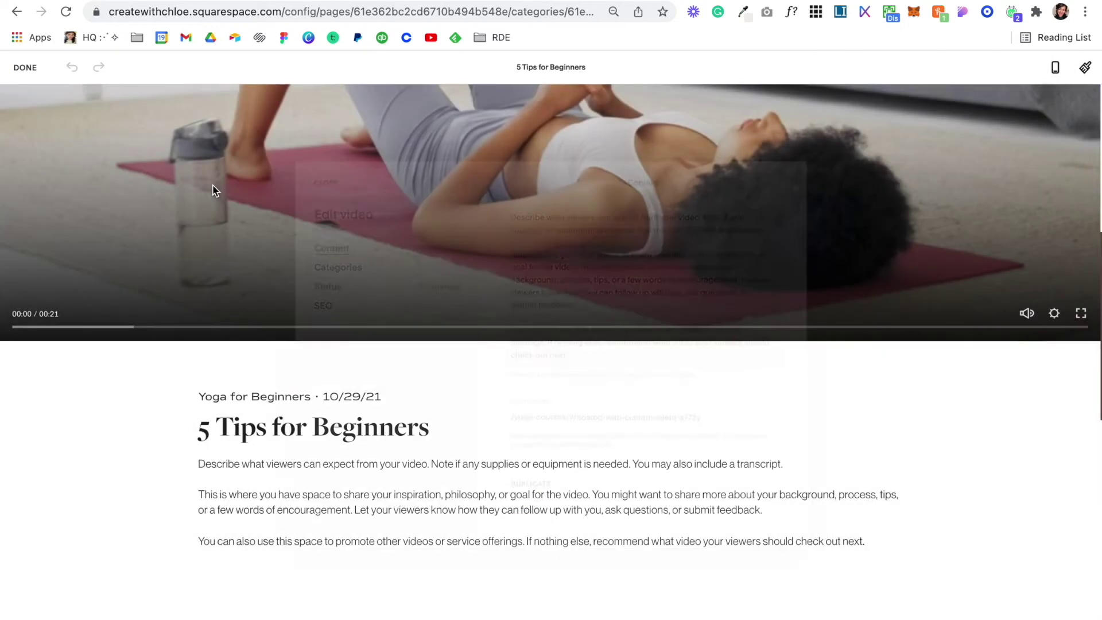
Finish editing, go back to the categories, and open Mindful Meditation.
left_click(23, 67)
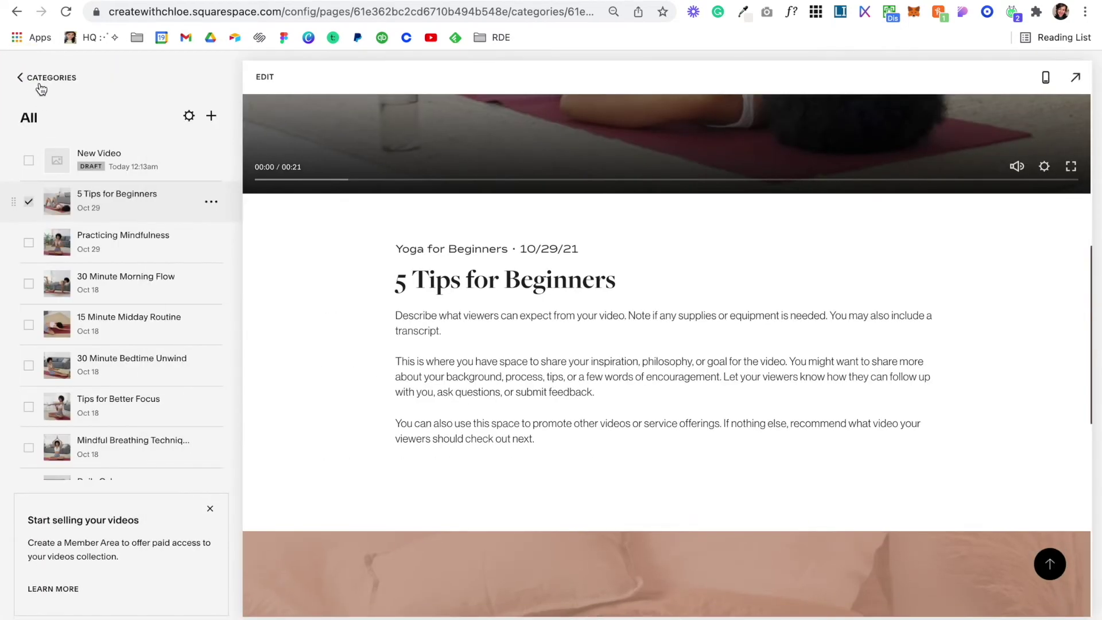
left_click(23, 79)
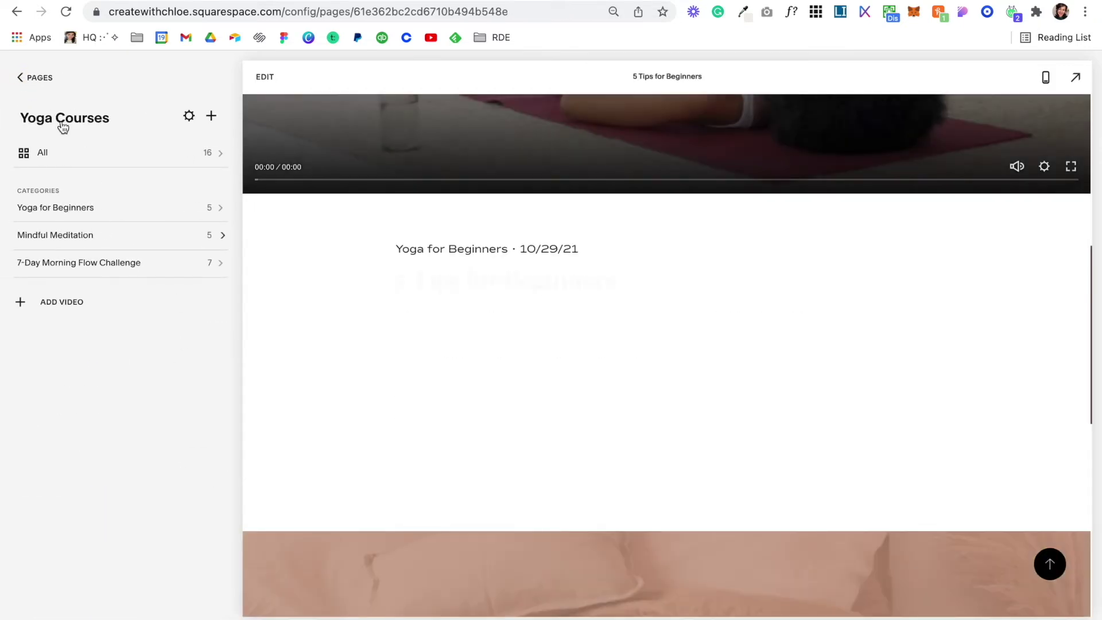
left_click(213, 240)
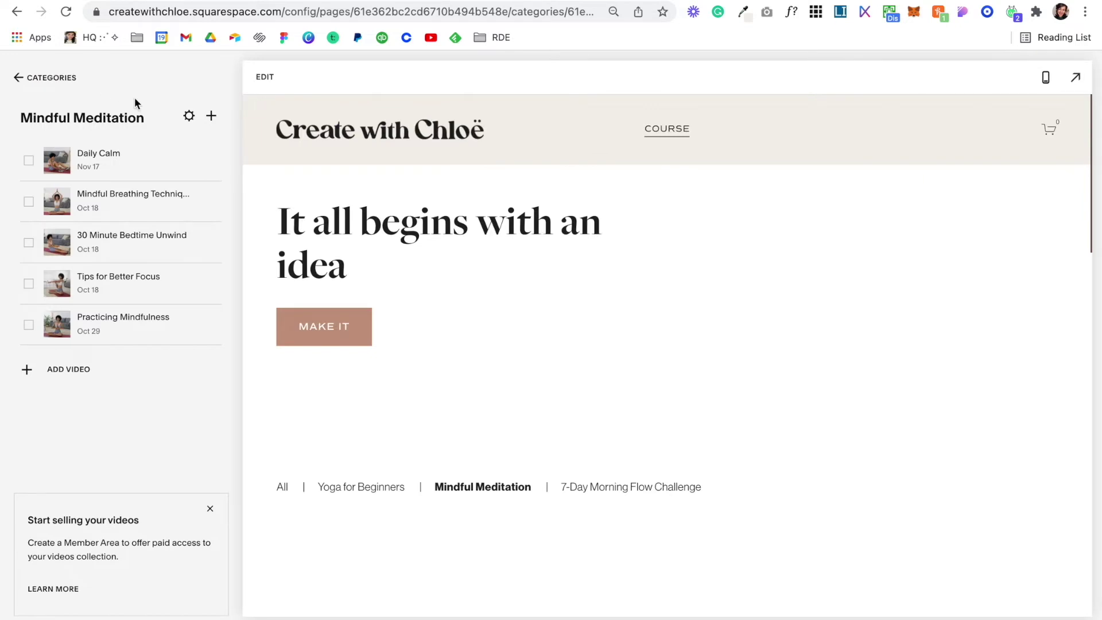
Check the collection's category settings, including 7-Day Morning Flow Challenge, then return to Pages.
left_click(35, 79)
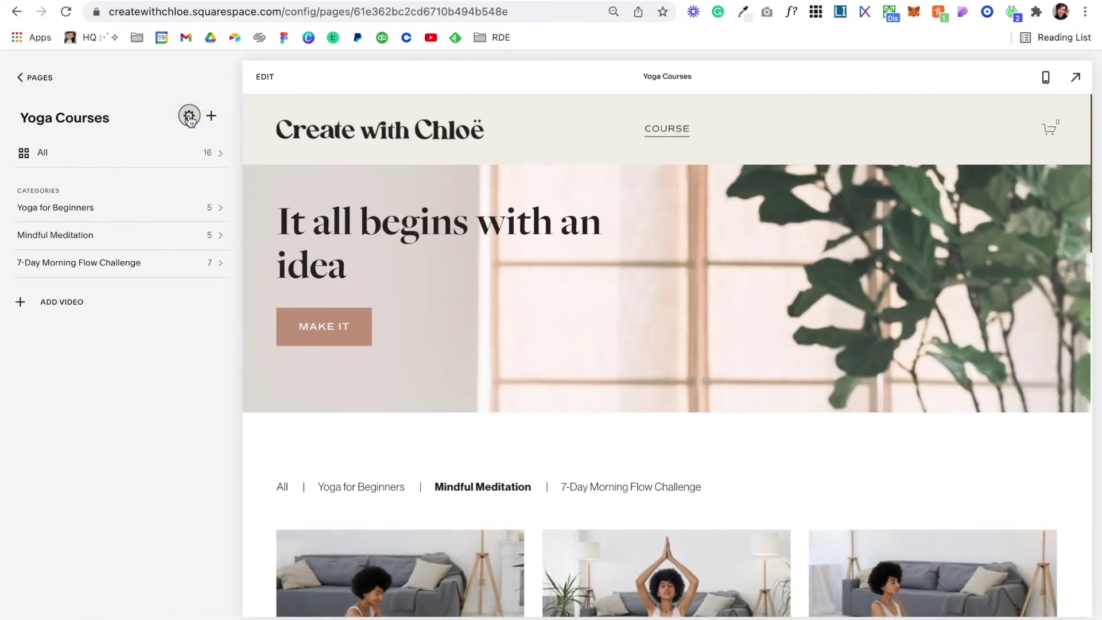
left_click(190, 117)
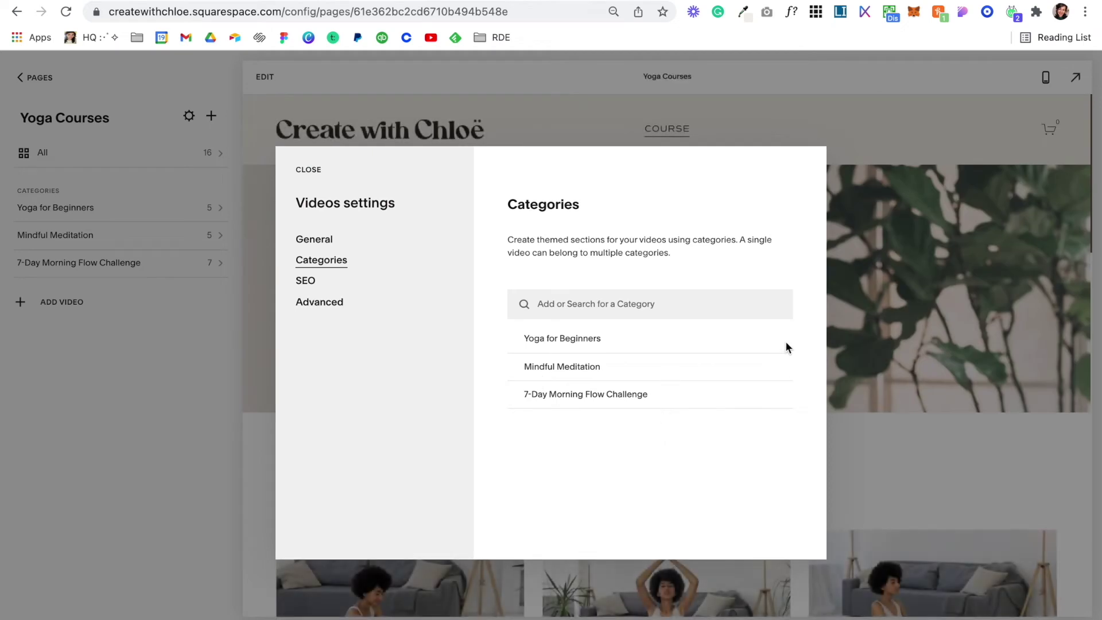
left_click(789, 396)
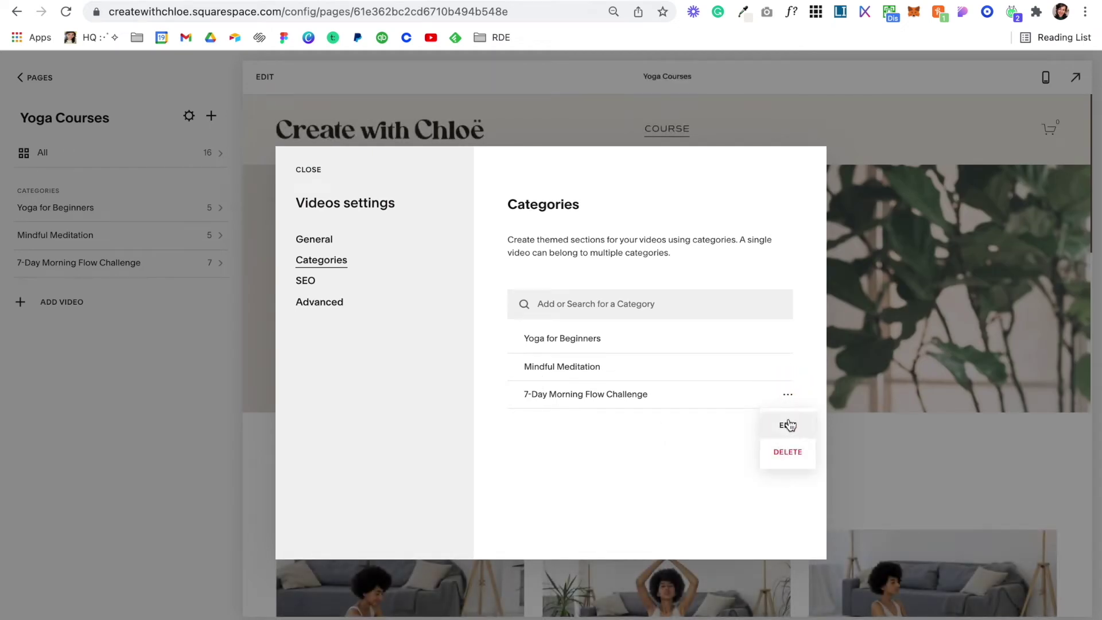
left_click(299, 168)
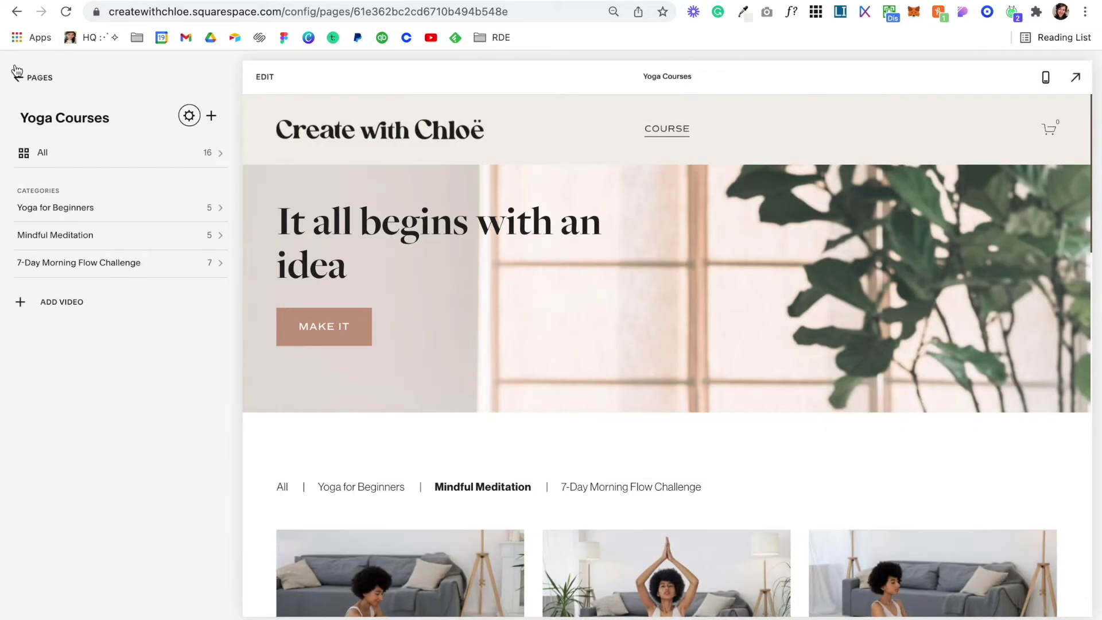
left_click(20, 78)
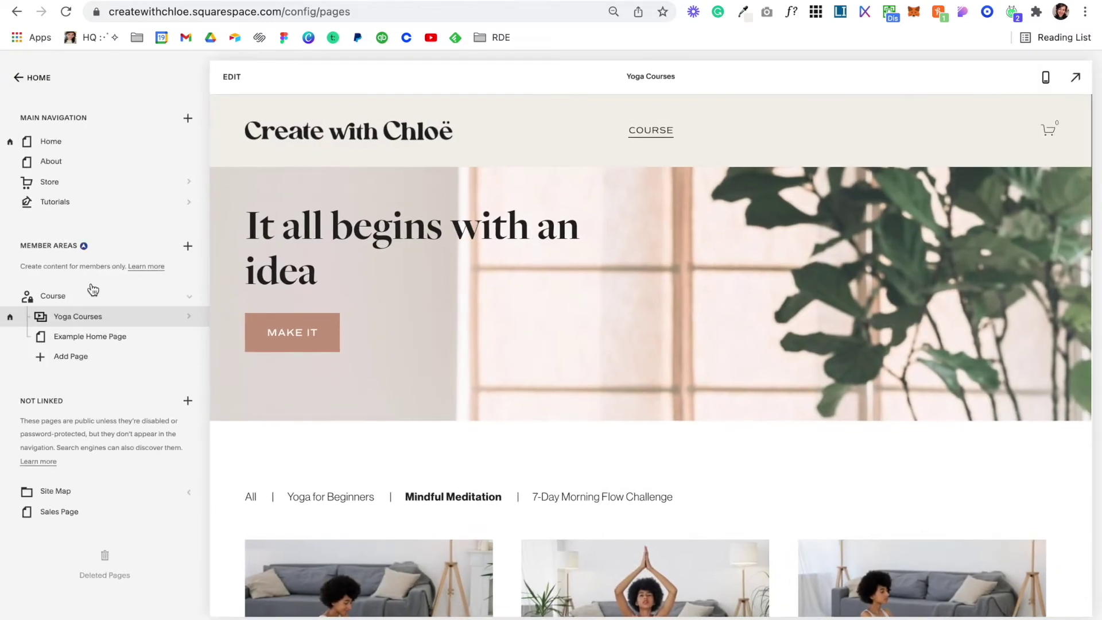
Scroll through the Example Home Page preview, then open the Commerce settings.
left_click(100, 337)
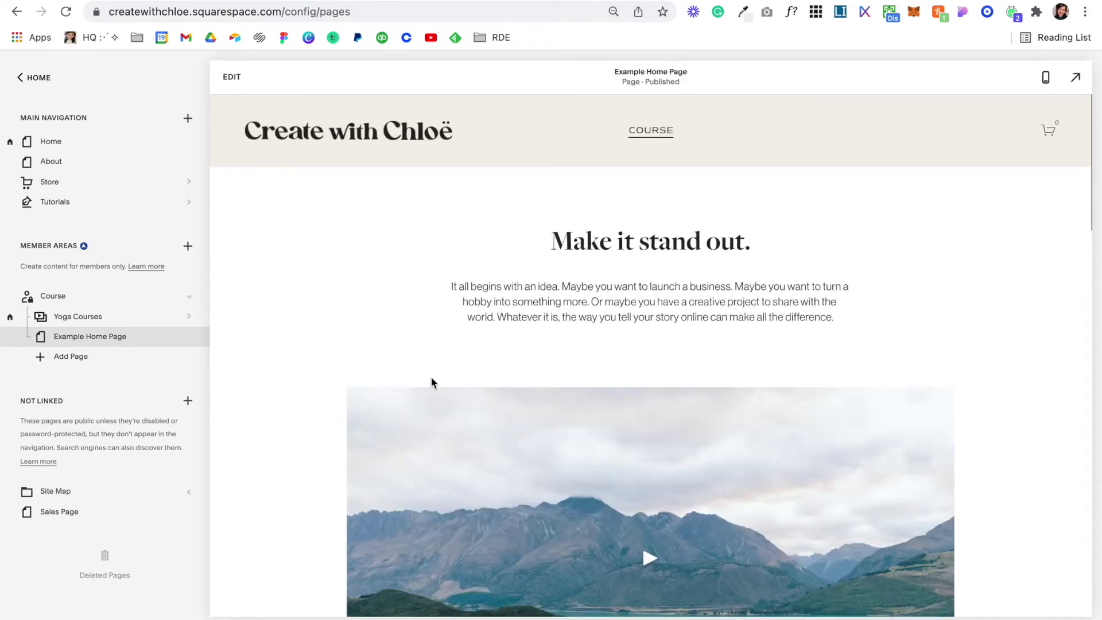
scroll(432, 382, "down", 10)
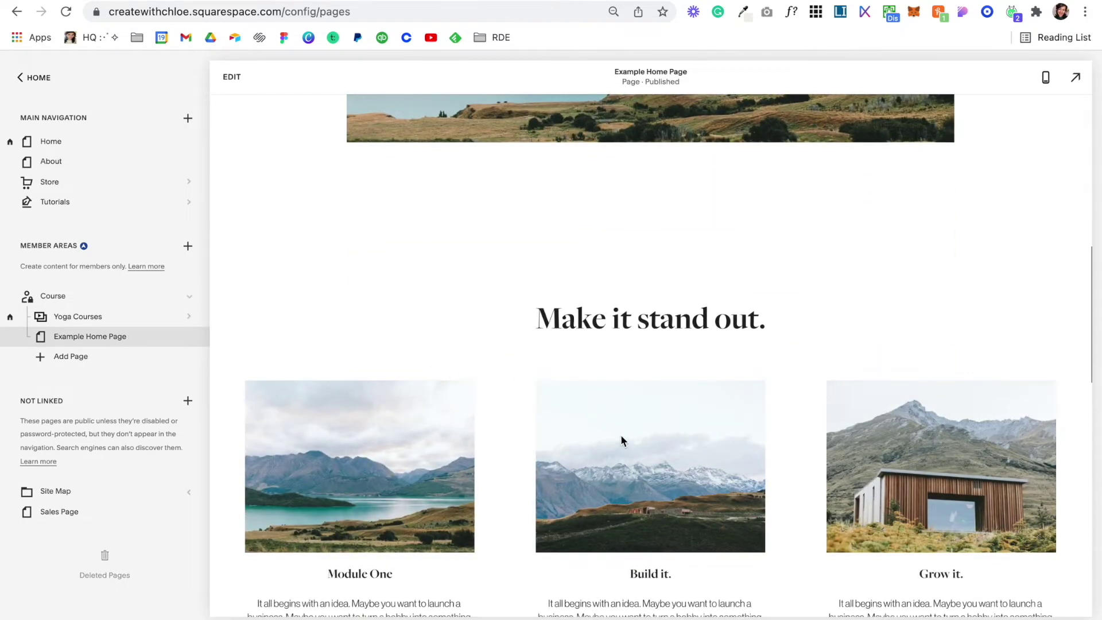
scroll(622, 435, "down", 4)
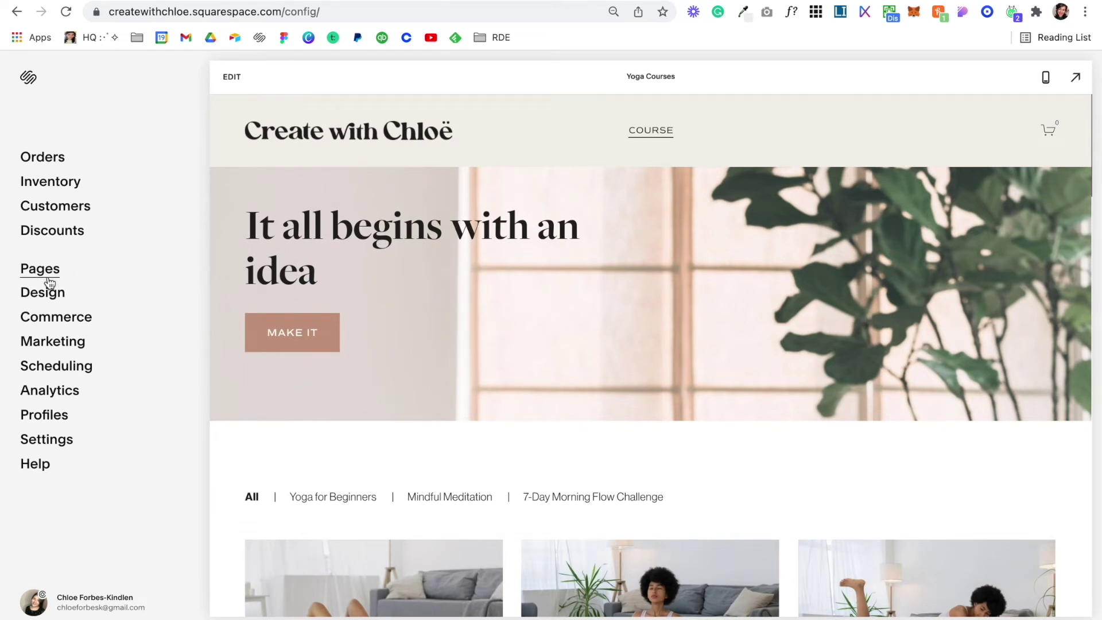
left_click(61, 320)
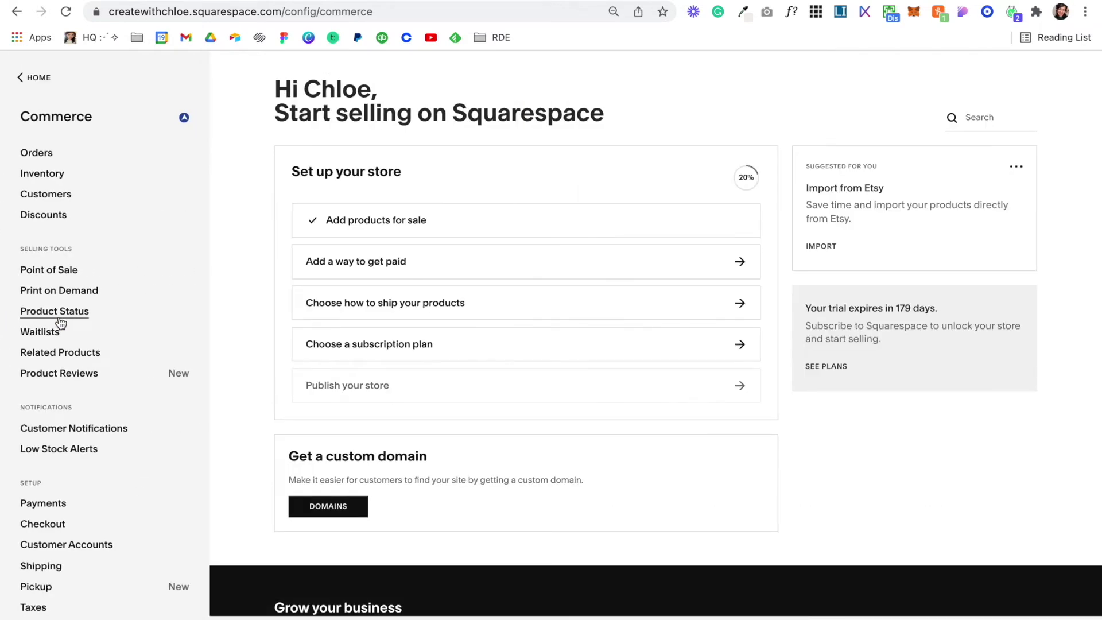
View the Customer Accounts settings, return to the dashboard menu, and open Marketing.
scroll(60, 323, "down", 2)
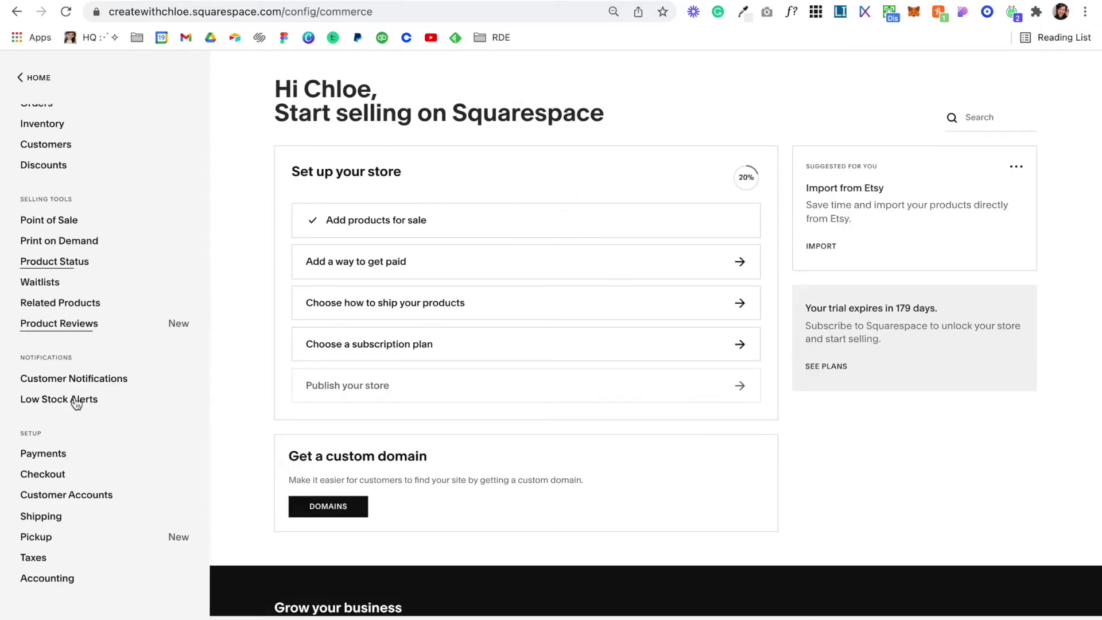
left_click(84, 502)
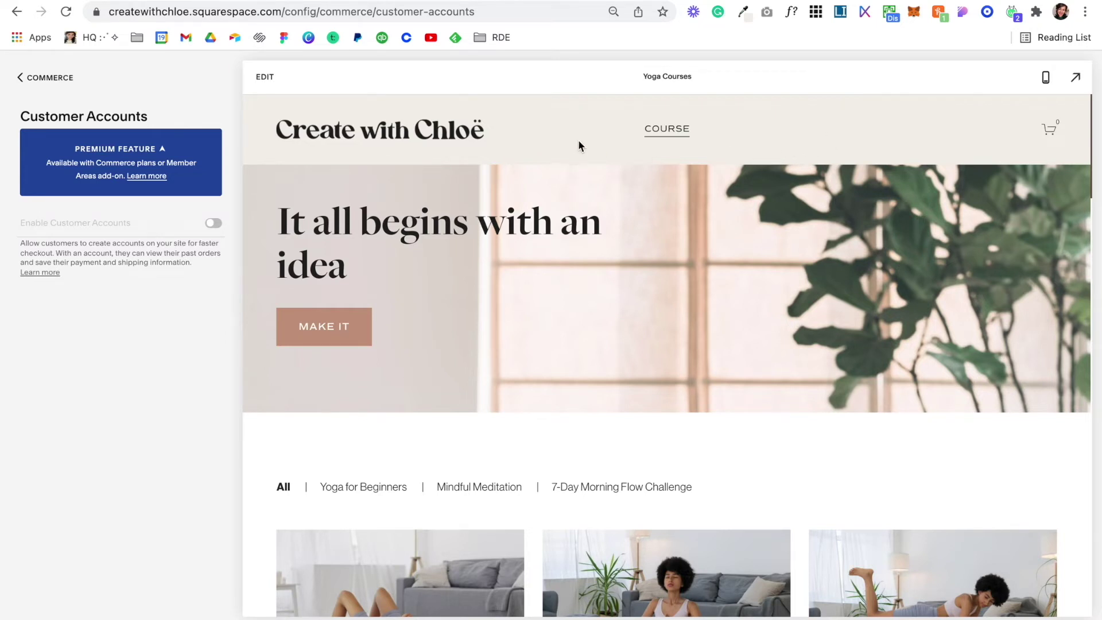
left_click(50, 80)
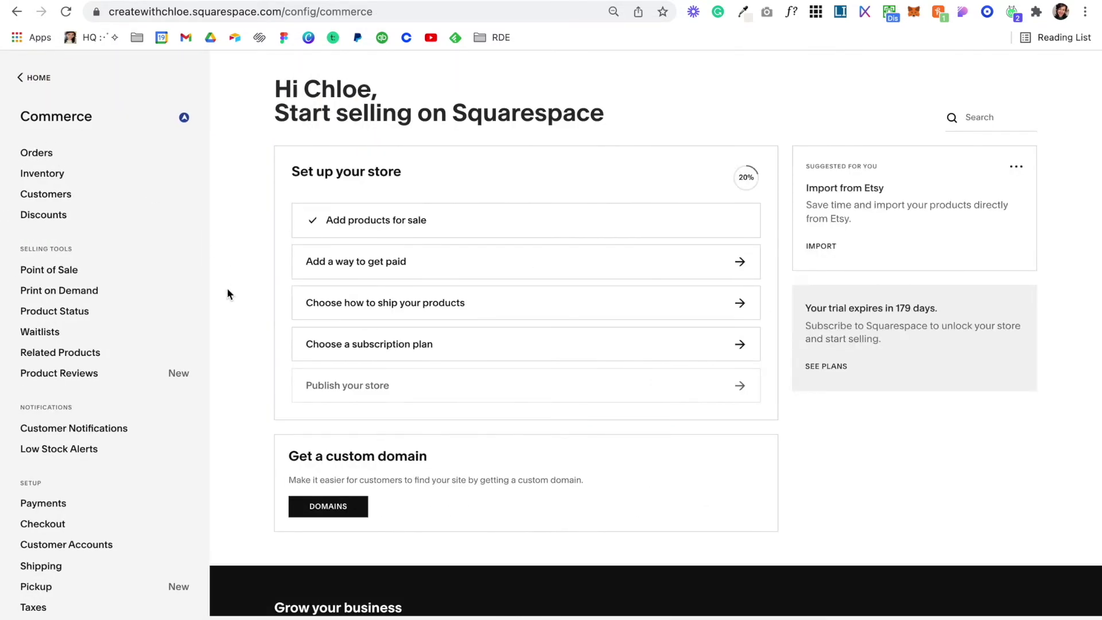
left_click(28, 76)
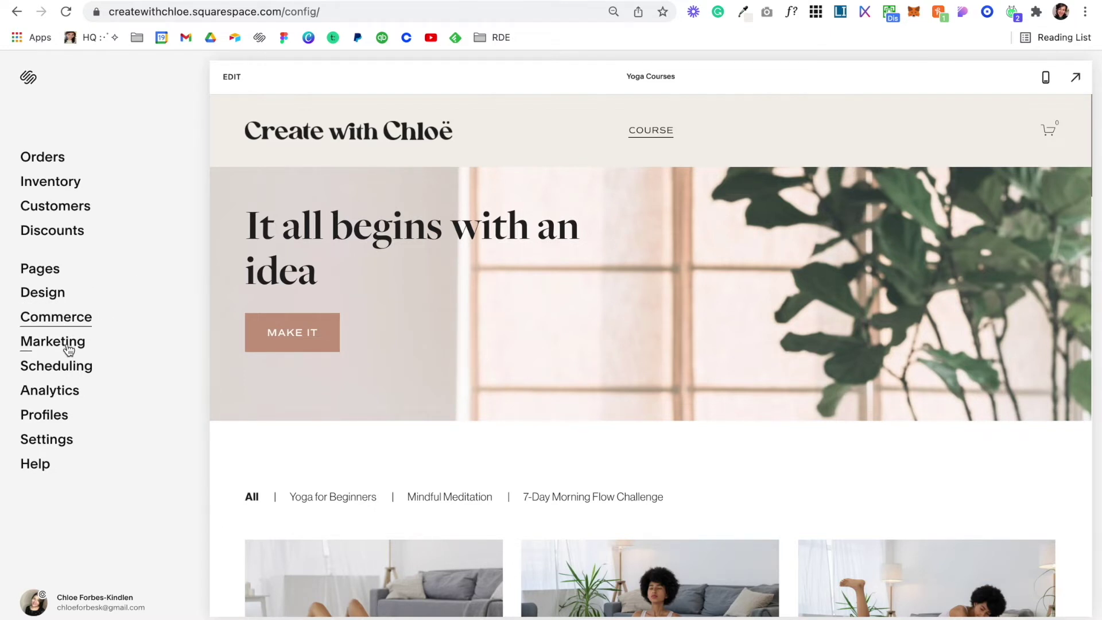
left_click(69, 345)
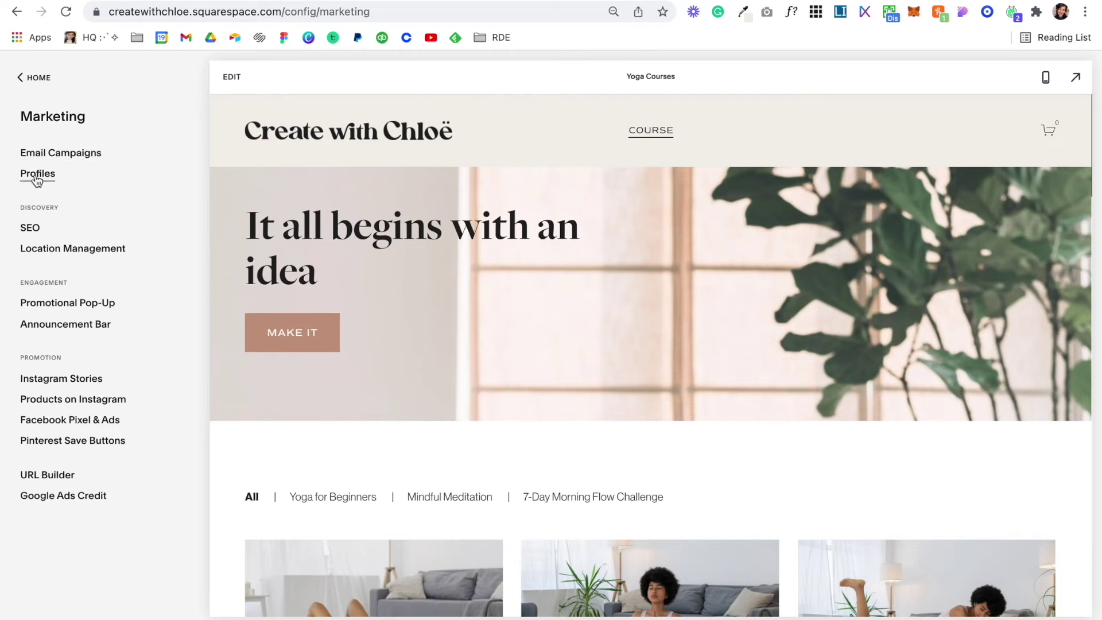
Filter the Members profile list to the Course membership, which shows zero members.
left_click(34, 176)
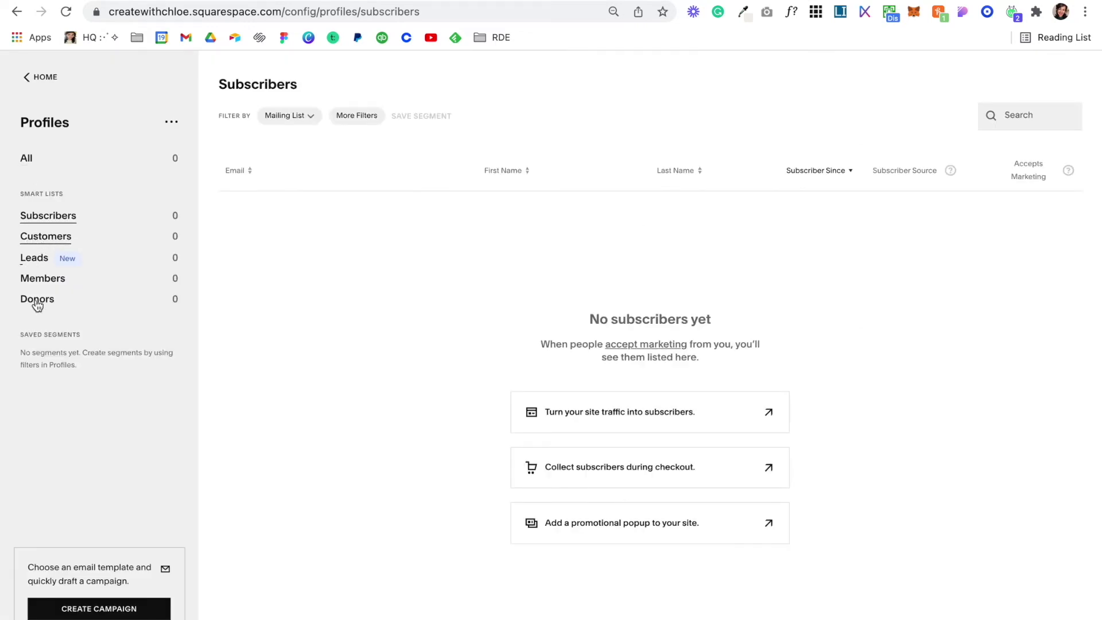
left_click(42, 282)
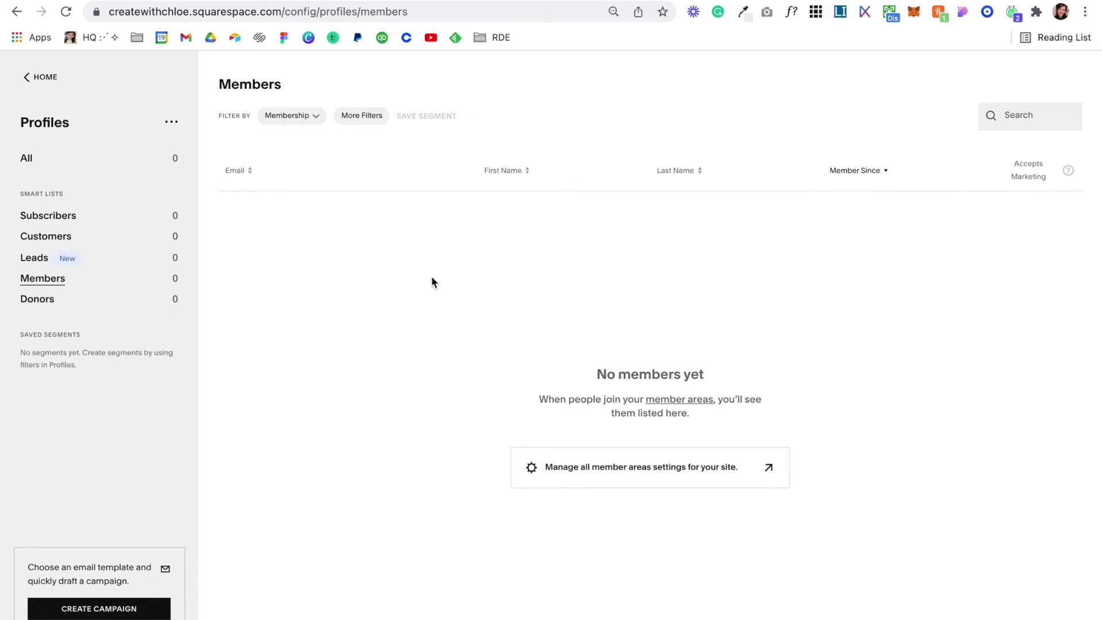
left_click(315, 115)
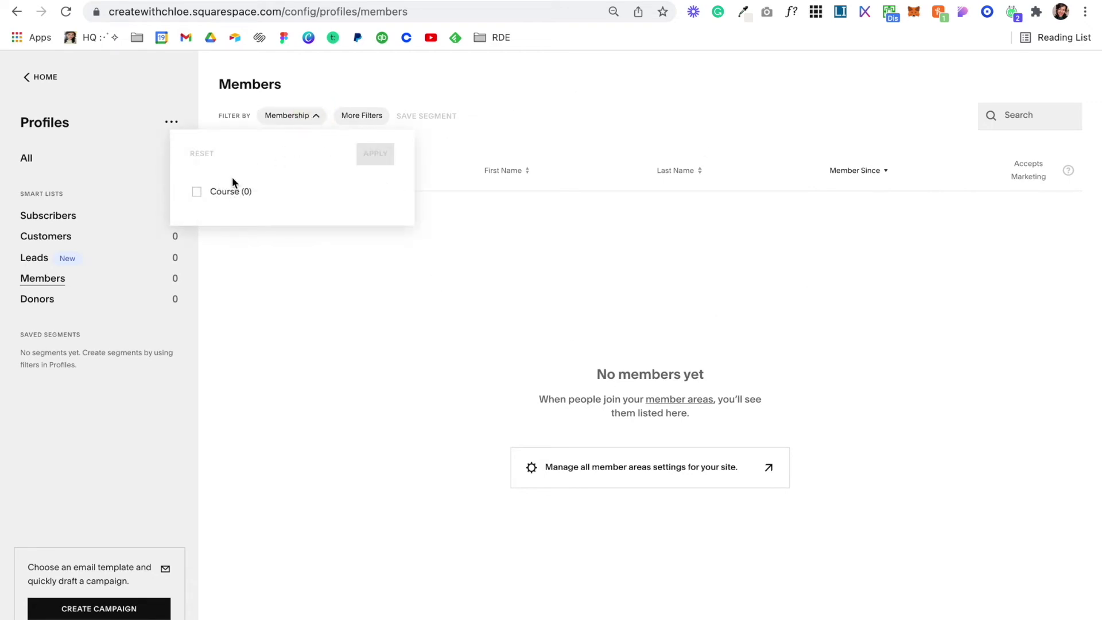
left_click(198, 193)
left_click(379, 154)
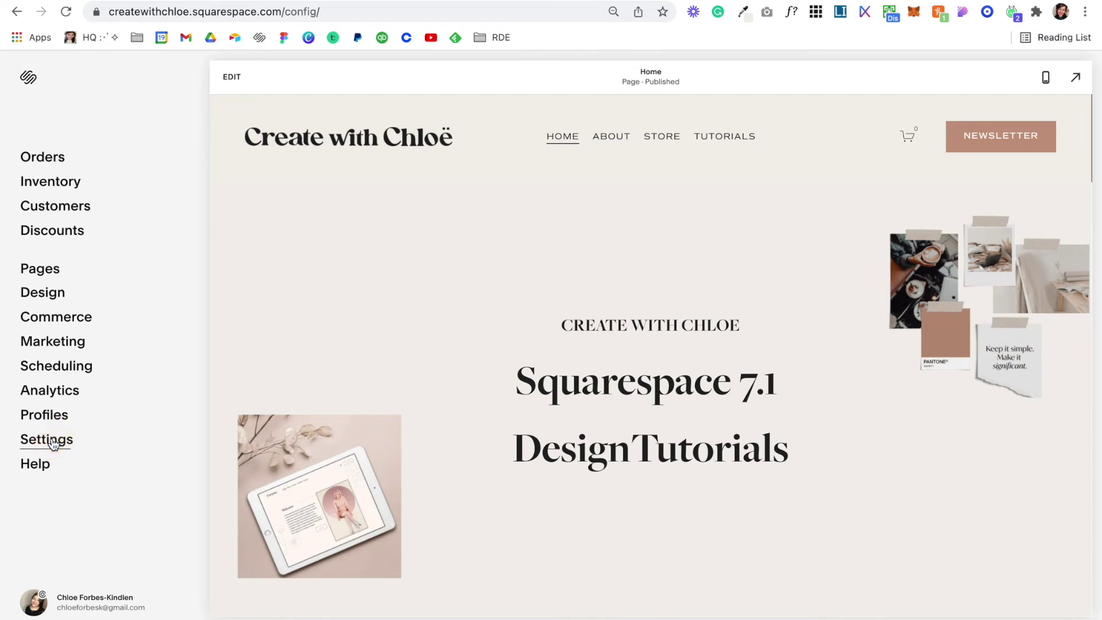
View the Member Navigation options in Member Areas settings, then return to the main menu.
left_click(52, 443)
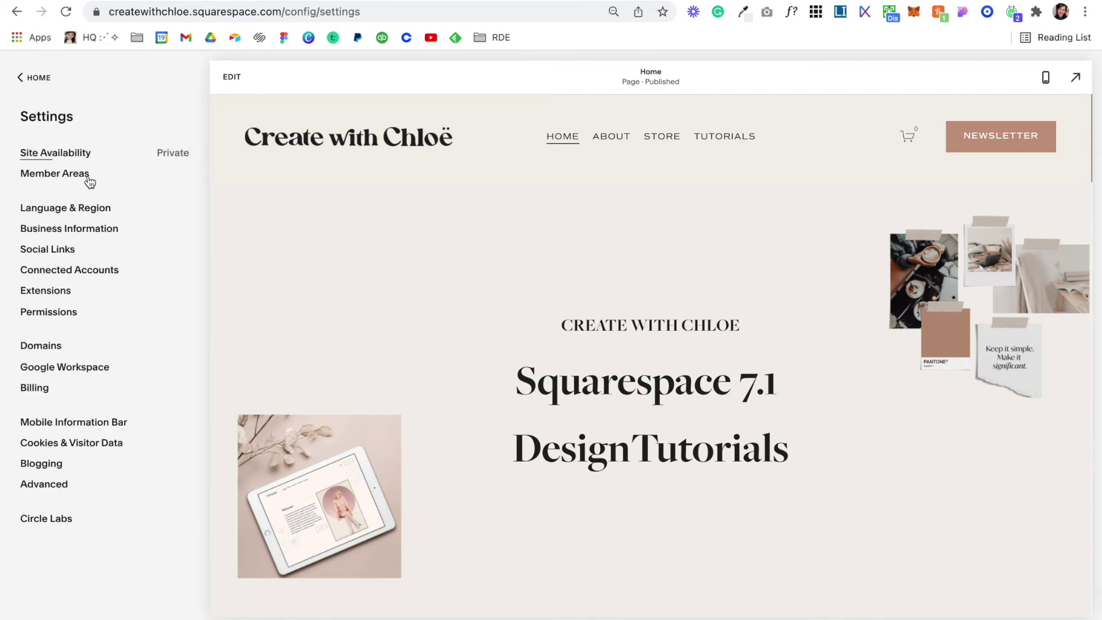
left_click(74, 175)
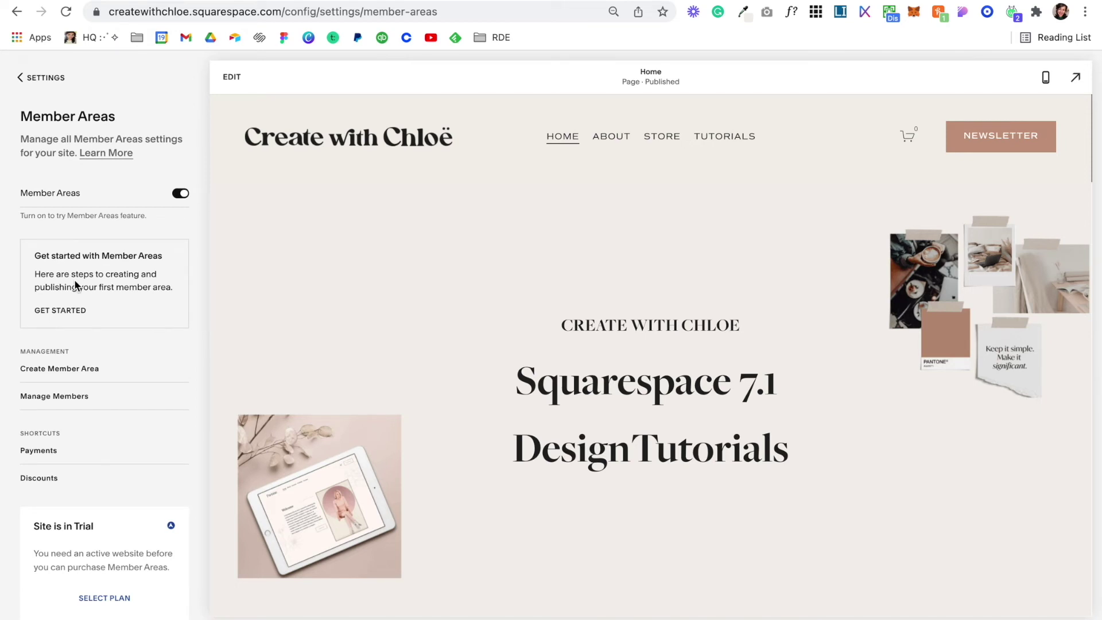
scroll(74, 279, "down", 3)
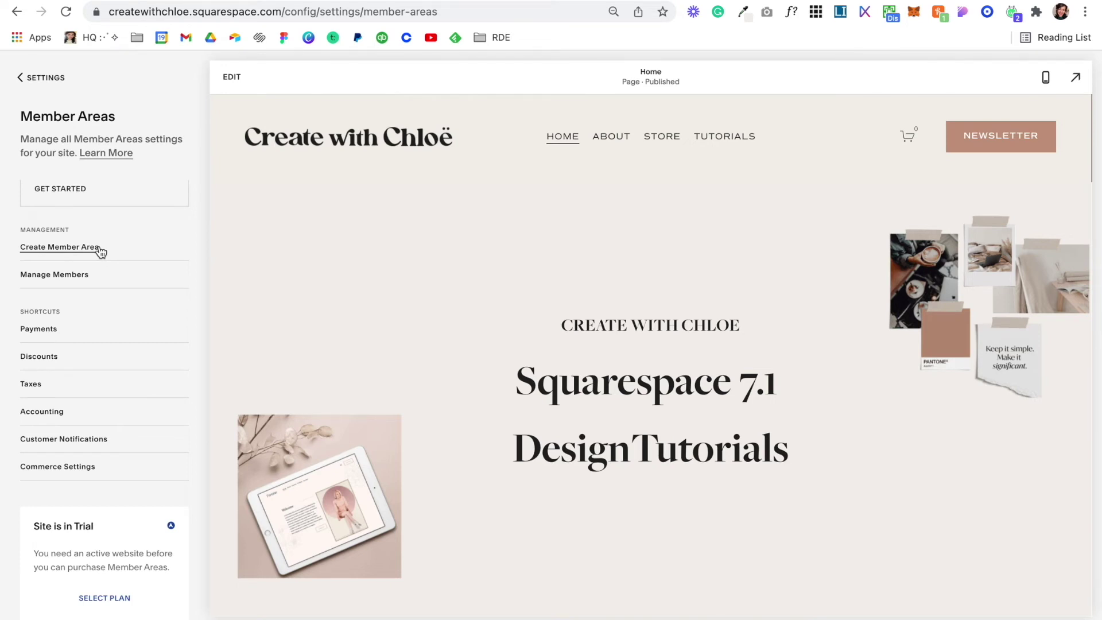
scroll(101, 252, "down", 2)
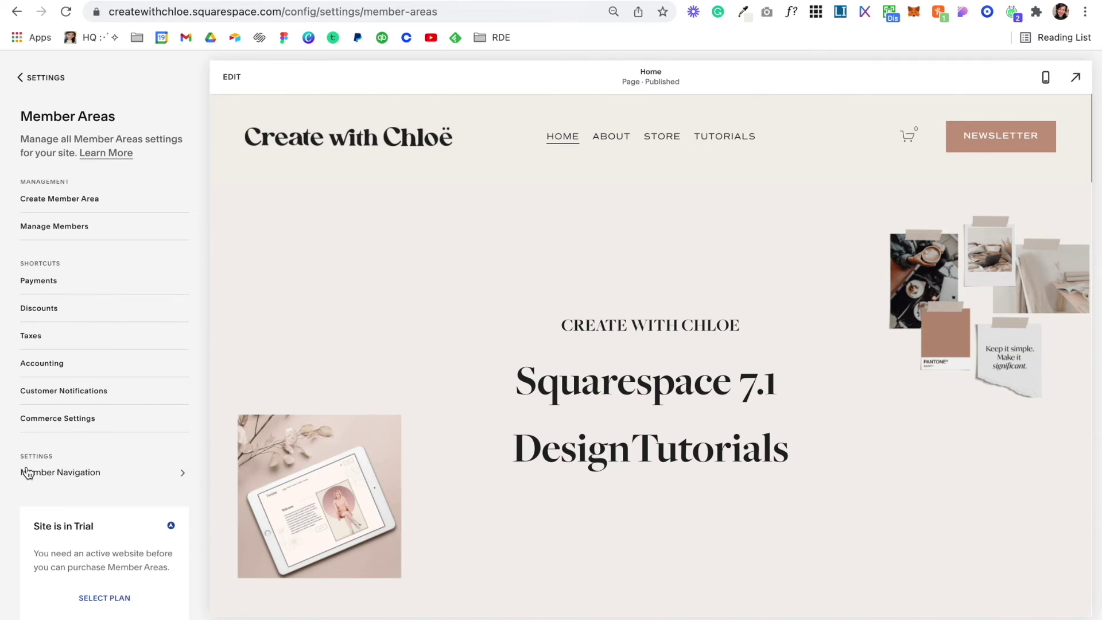
left_click(129, 481)
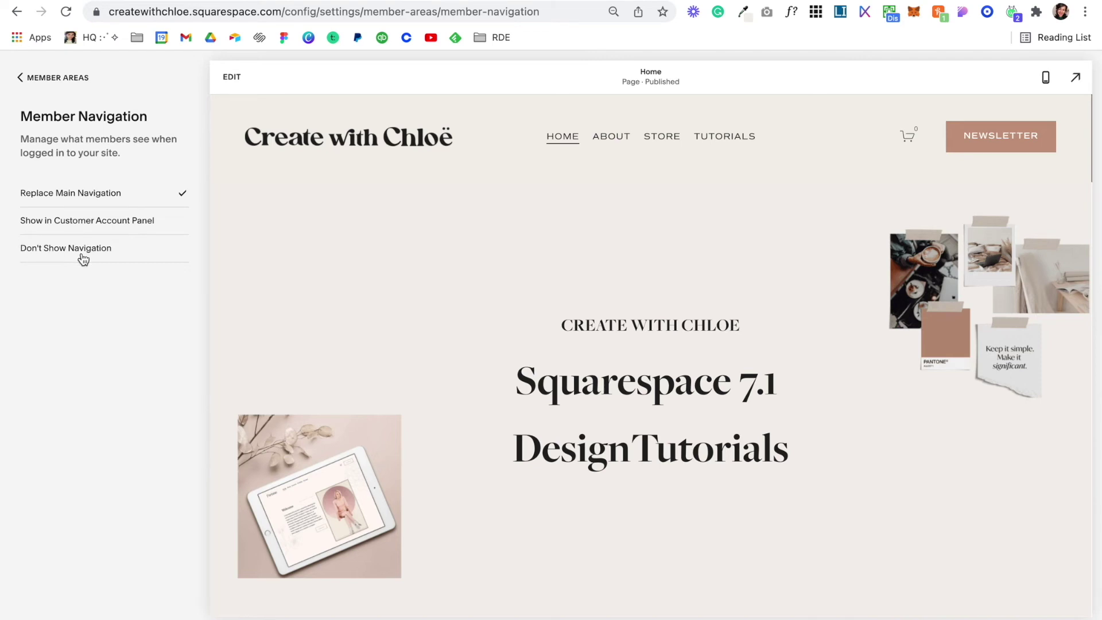
left_click(33, 83)
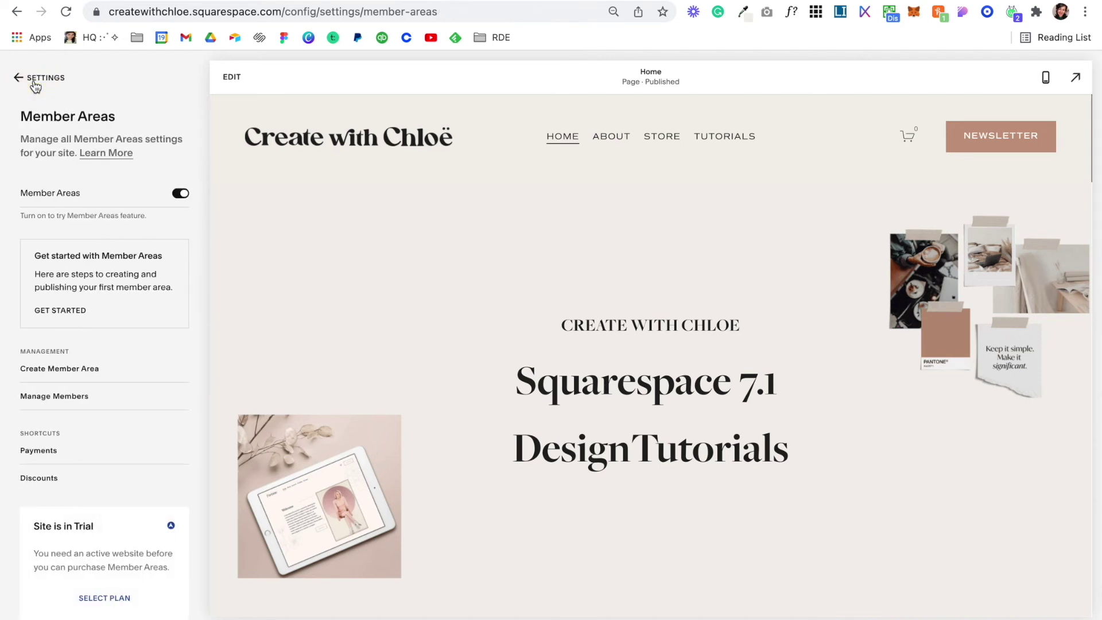
scroll(89, 370, "down", 5)
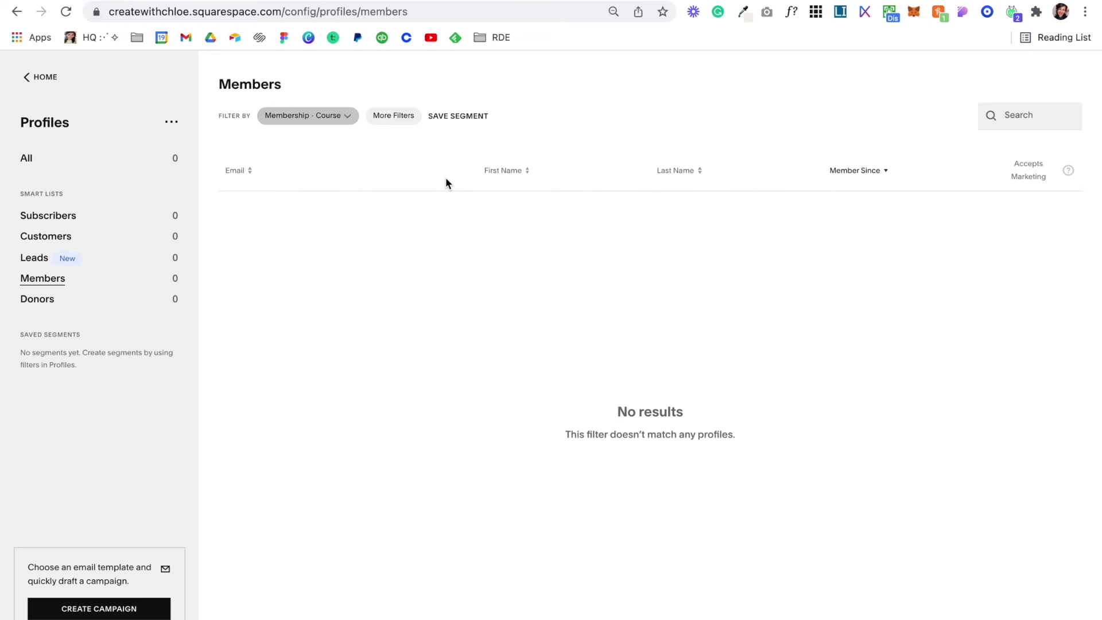
left_click(38, 77)
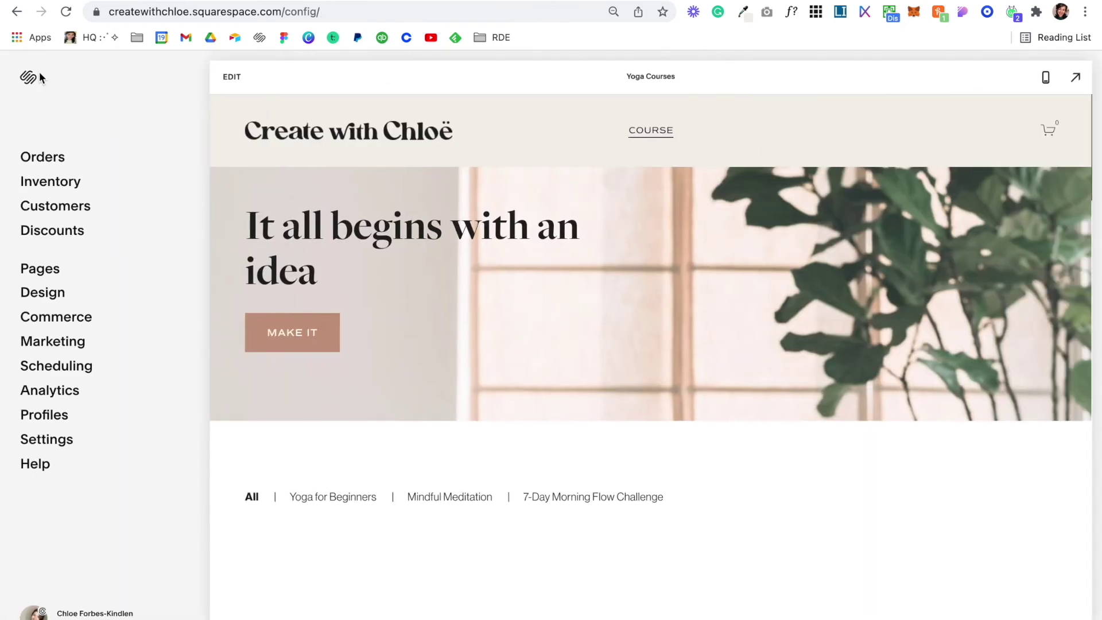
In Pages, look over the Example Home Page's settings, then show it in the preview.
left_click(42, 270)
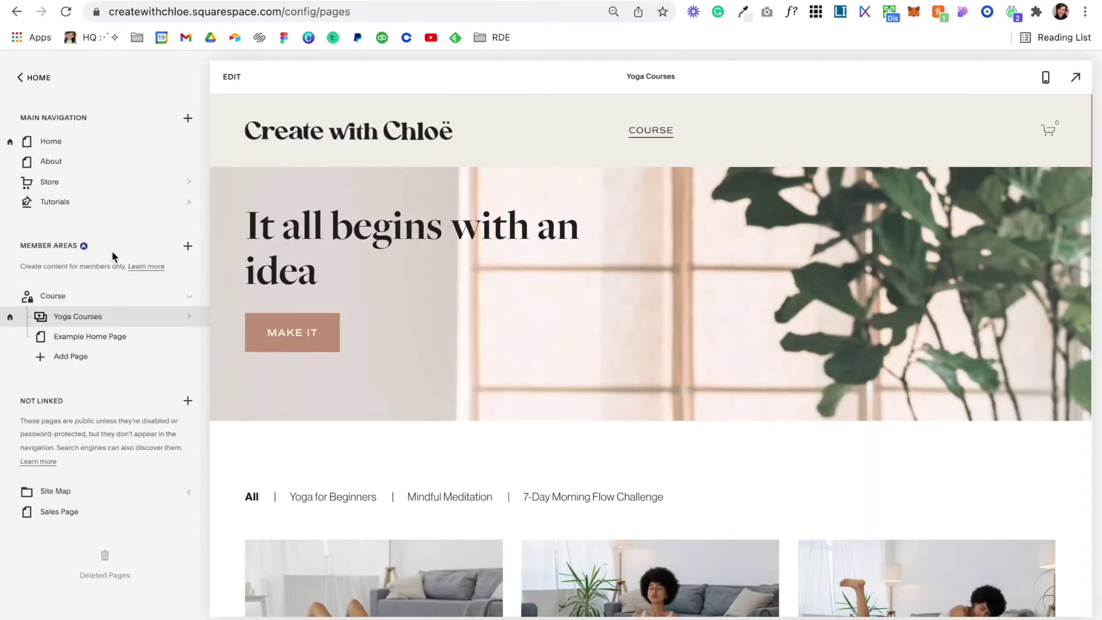
scroll(289, 307, "down", 8)
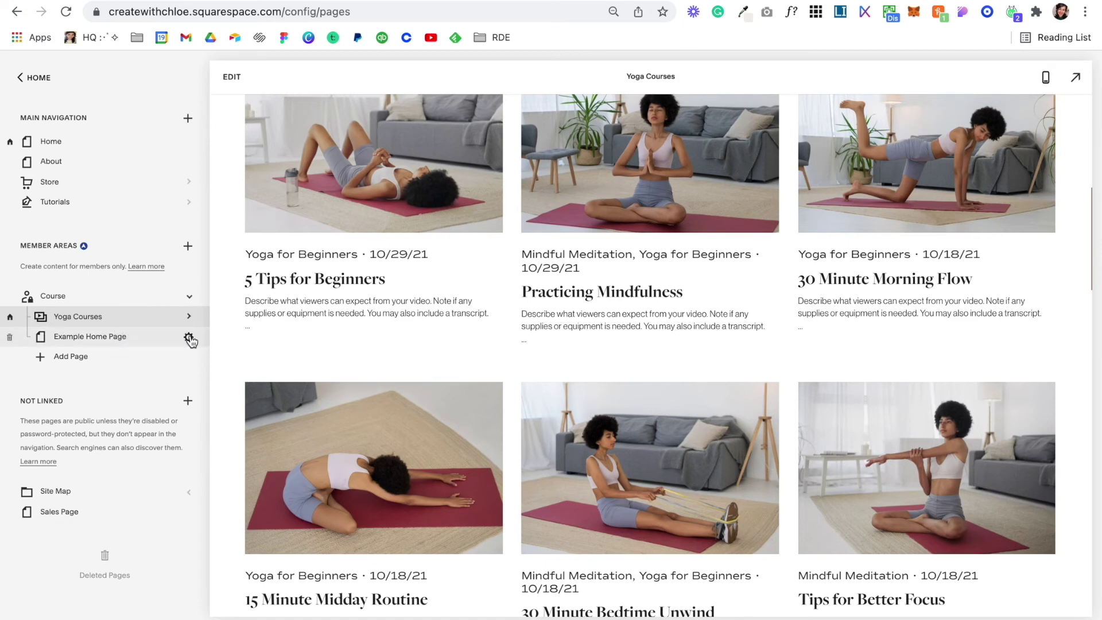
left_click(189, 338)
scroll(594, 328, "down", 1)
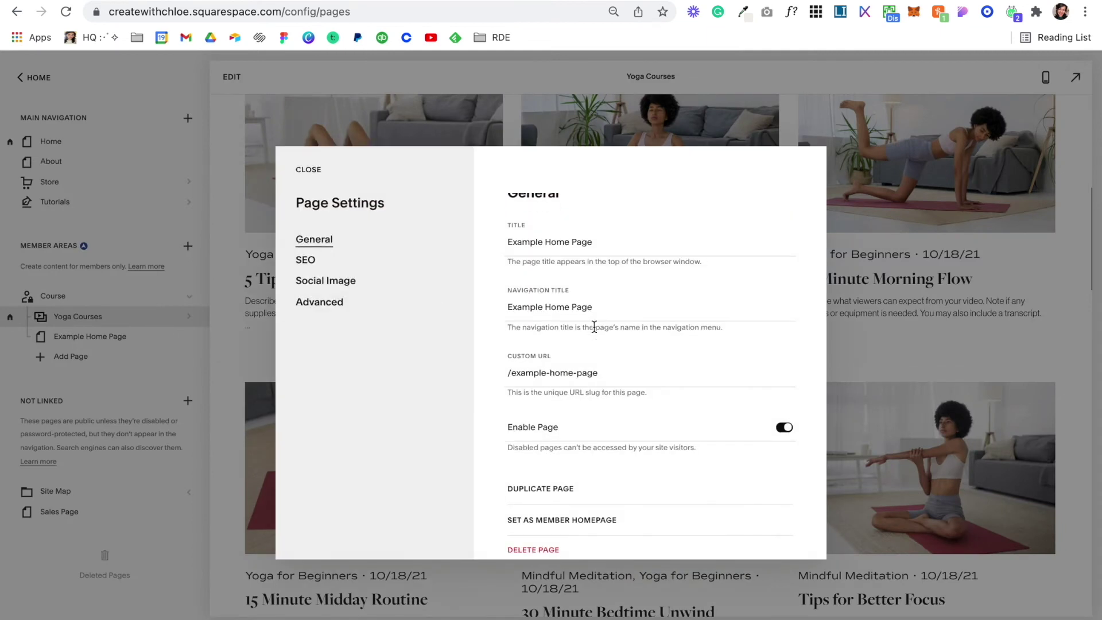
scroll(595, 328, "down", 1)
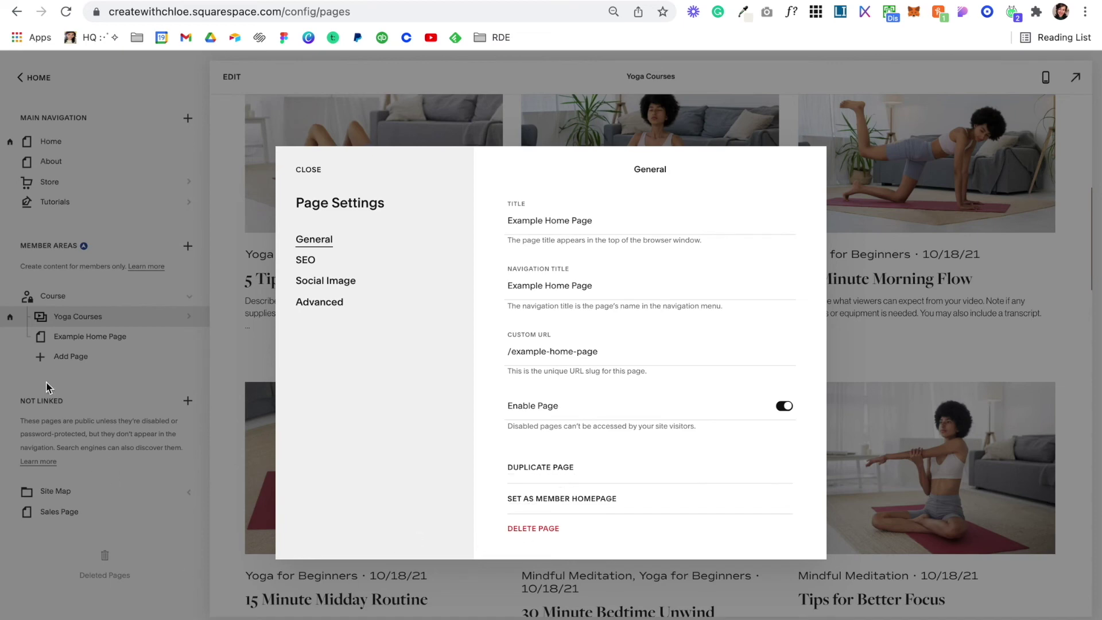
left_click(117, 359)
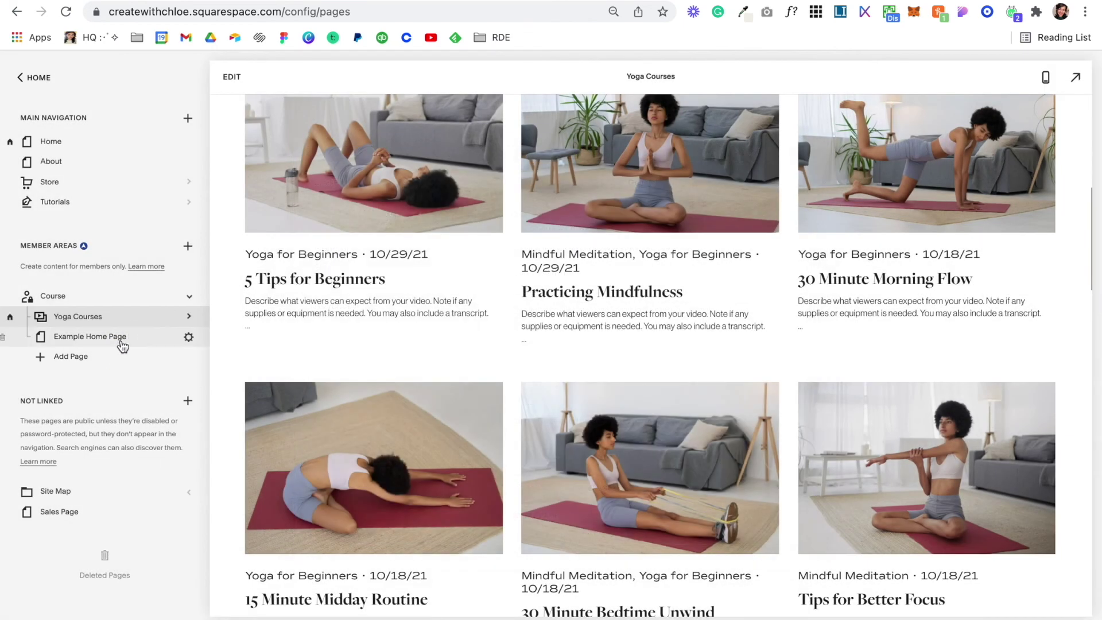
left_click(120, 342)
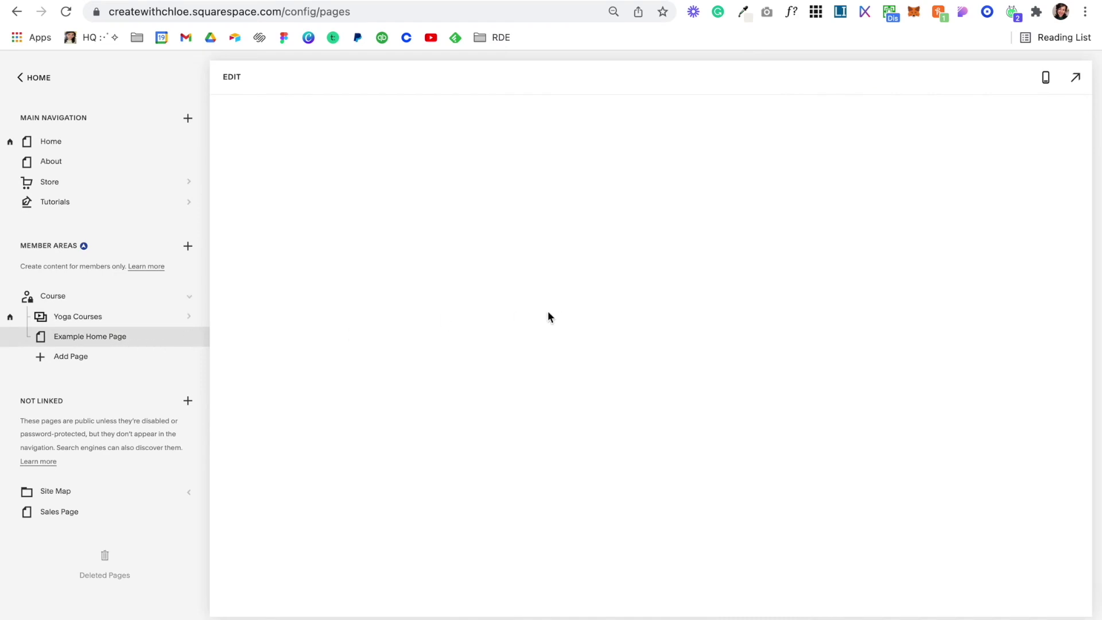
scroll(544, 431, "down", 8)
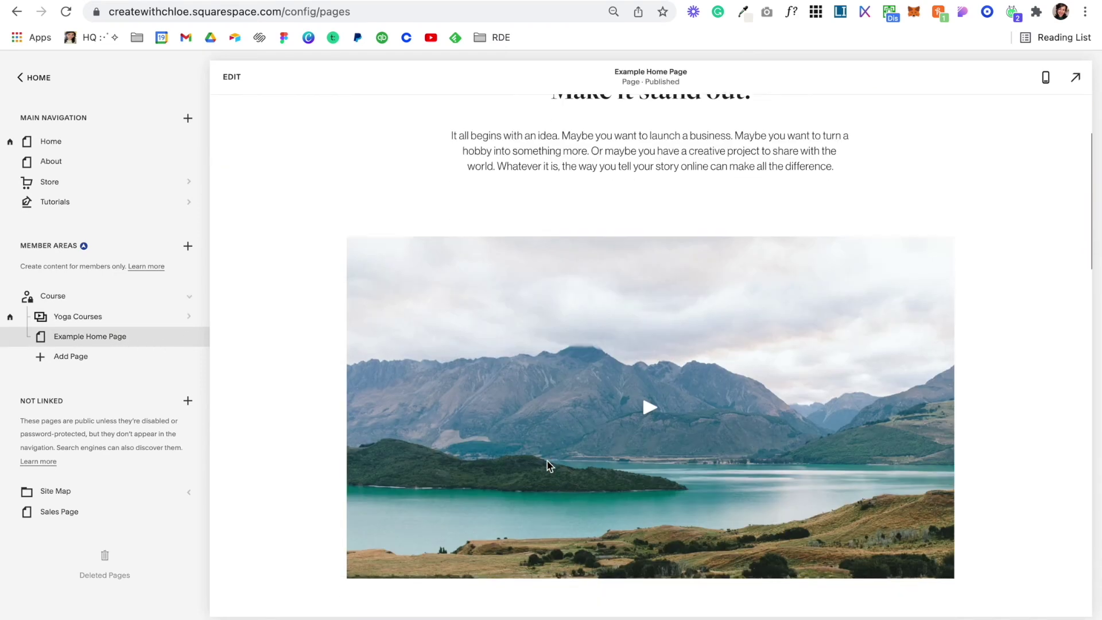
scroll(548, 465, "down", 10)
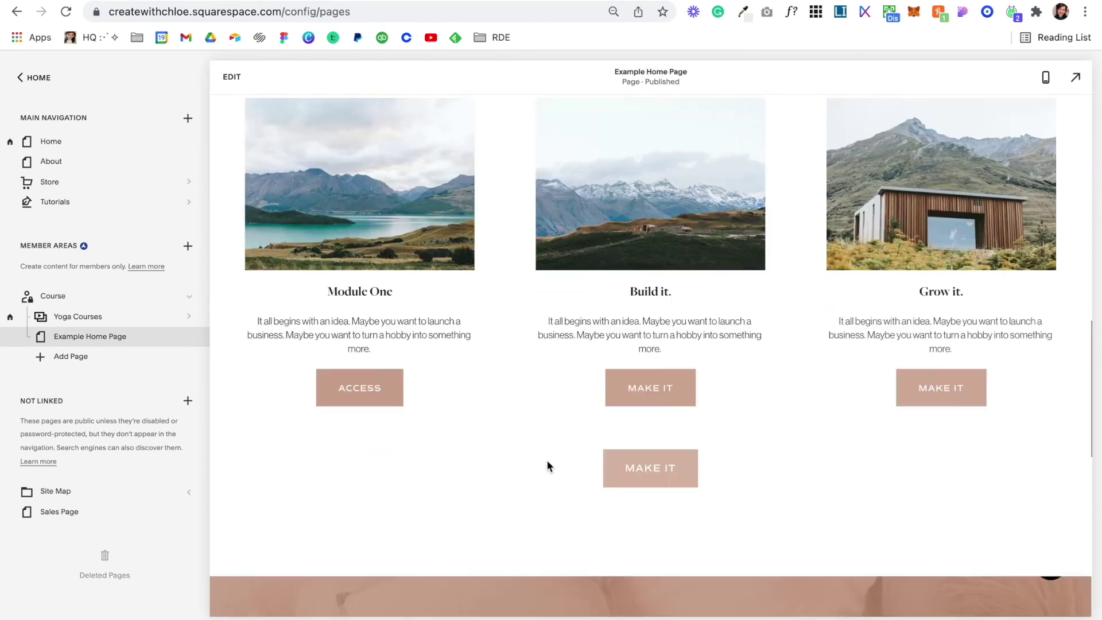
scroll(406, 207, "up", 10)
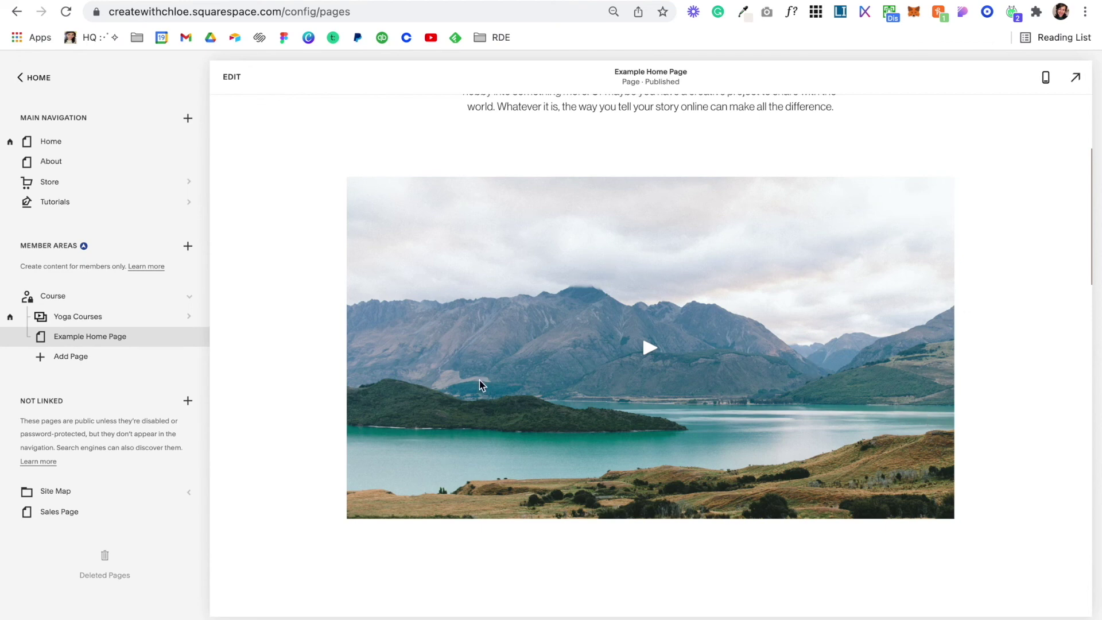
scroll(418, 291, "up", 5)
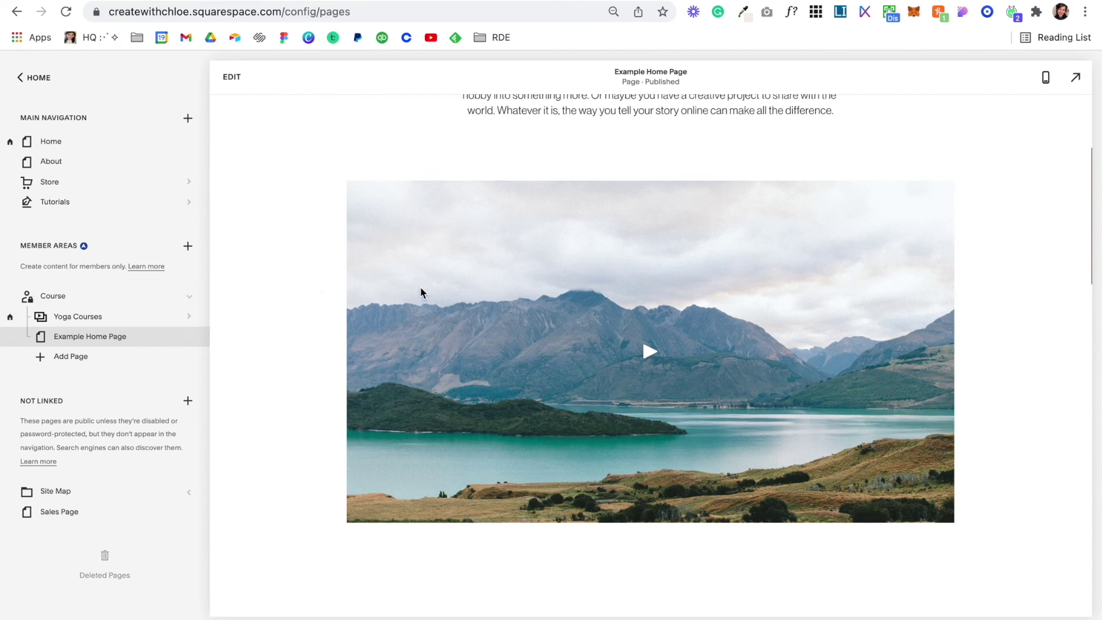